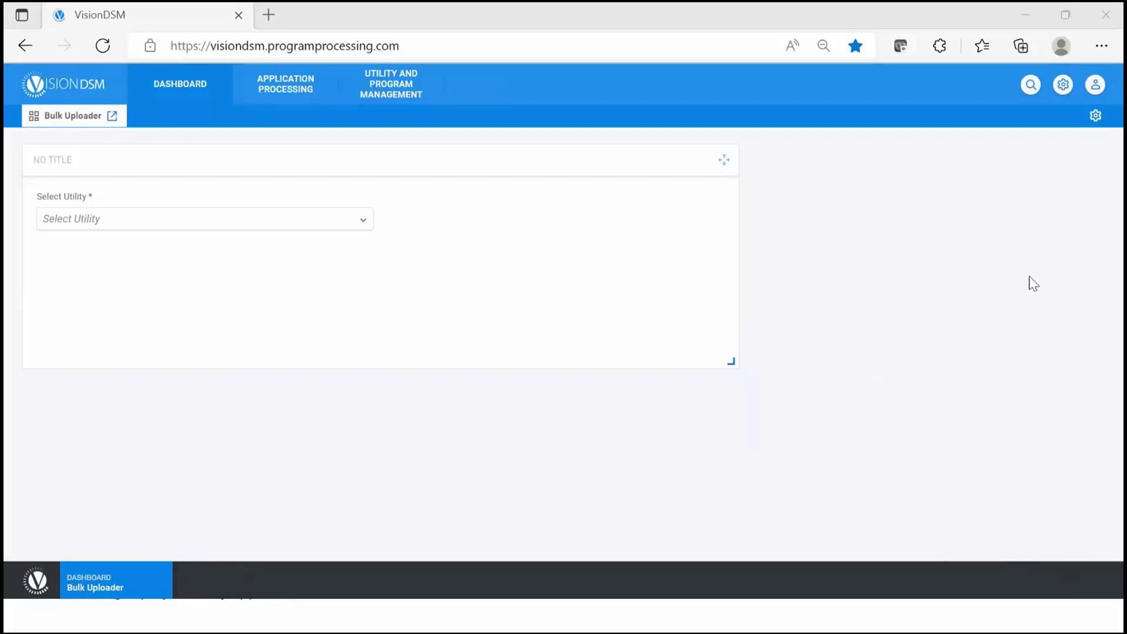
# Start a new visible dashboard and name it "Budget and Savings Dashboard".
pyautogui.click(1095, 116)
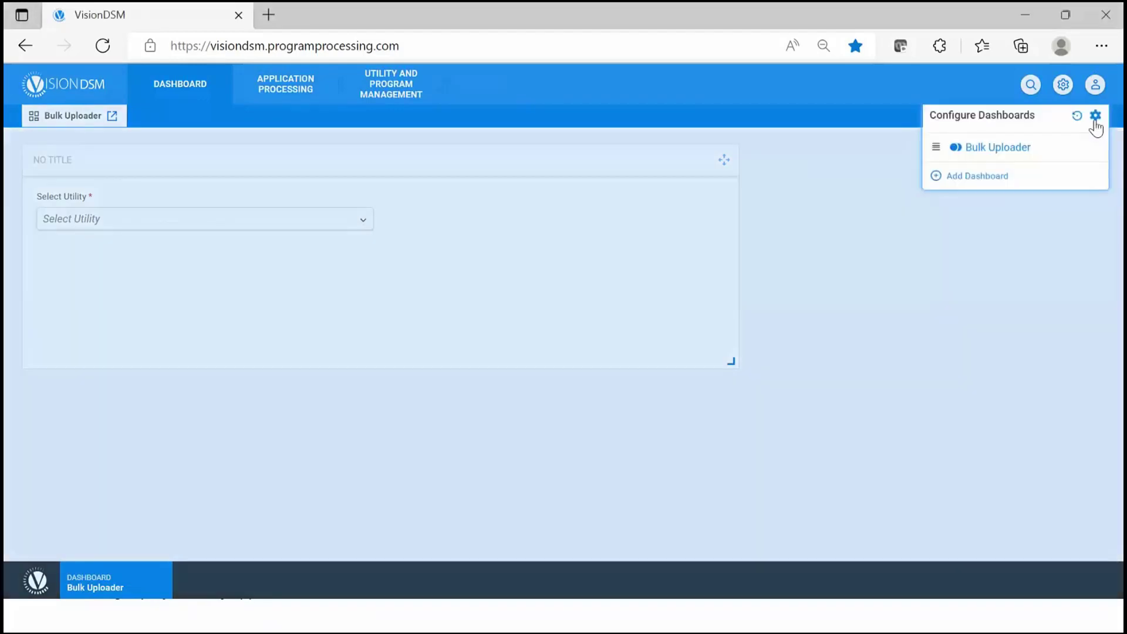
pyautogui.click(937, 179)
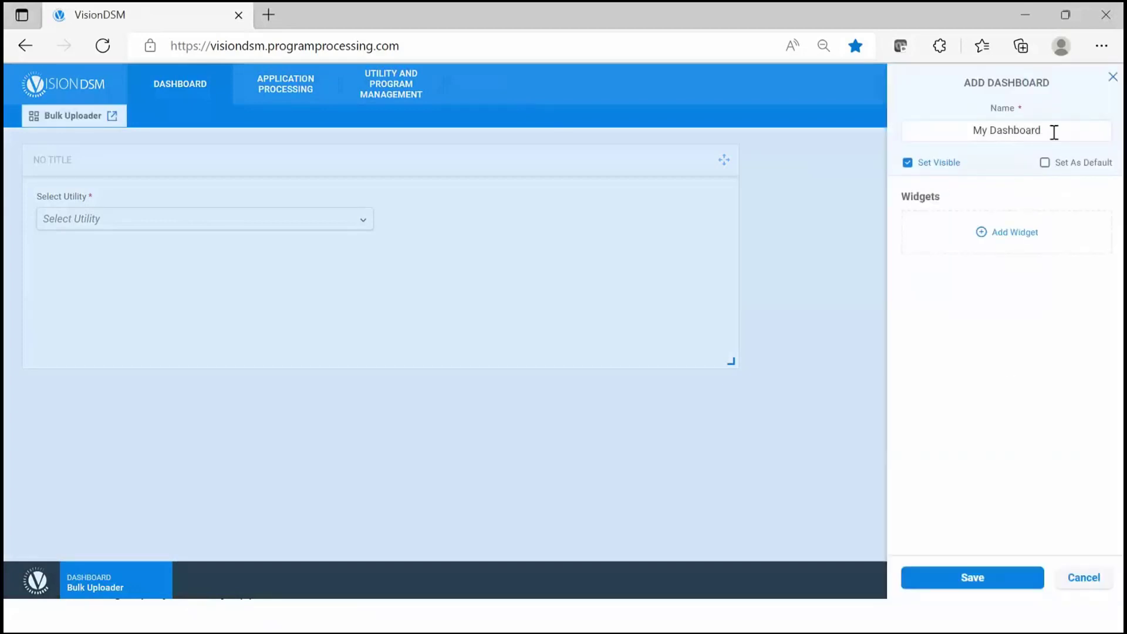
pyautogui.moveTo(1055, 134); pyautogui.dragTo(922, 149)
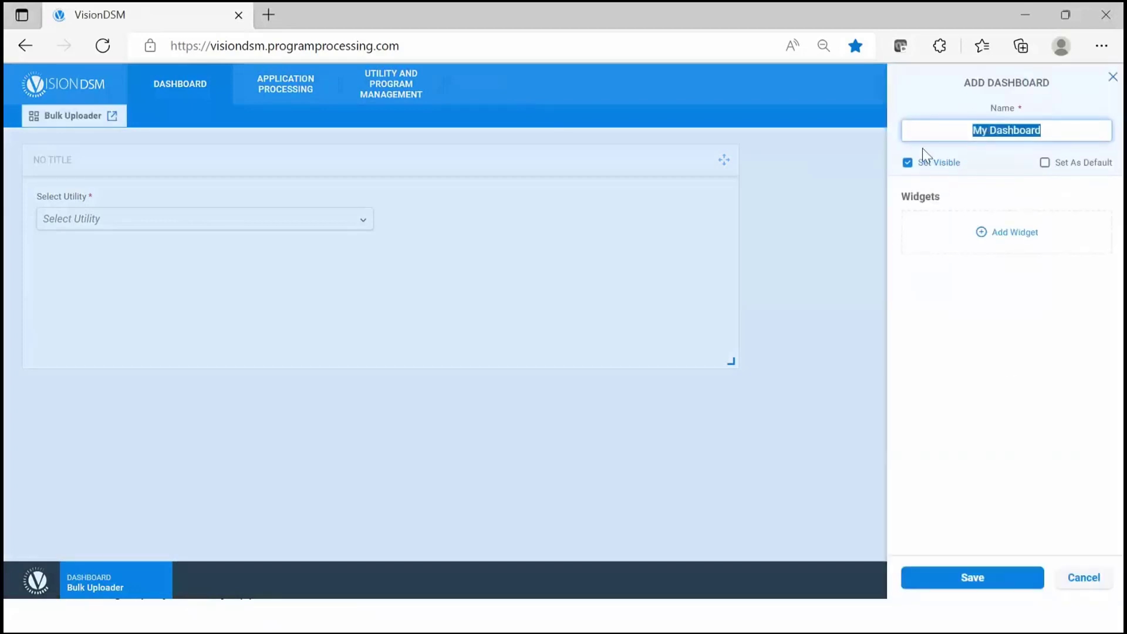
pyautogui.write('Budget and Savings Dashboard')
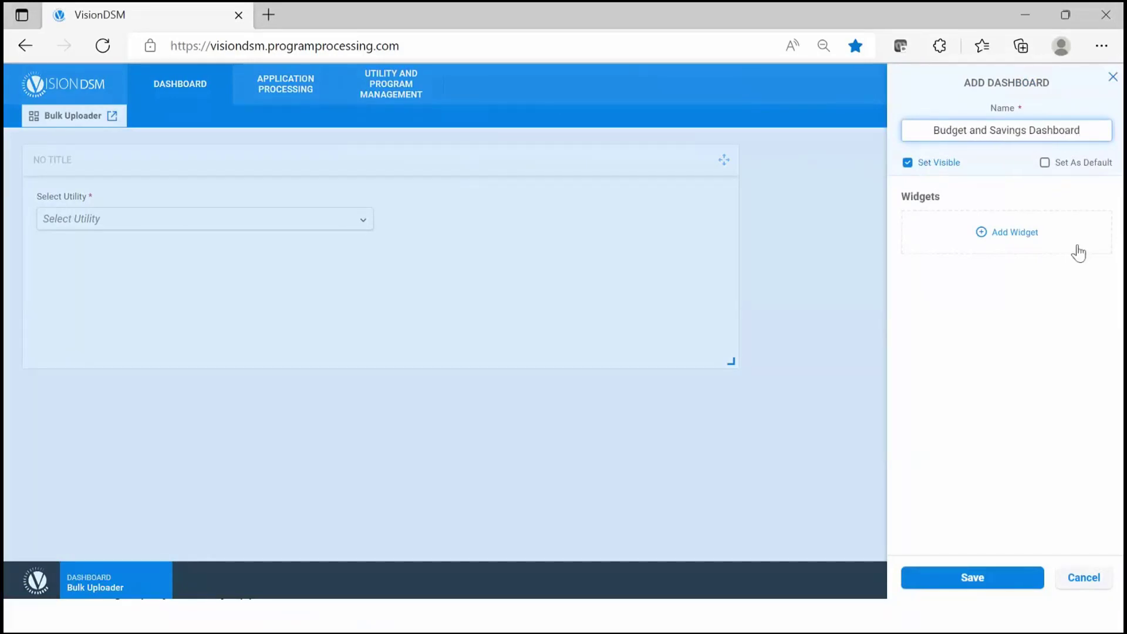
# Save the dashboard with a PowerBI Report widget showing the BPA Dashboard report, and make the widget taller.
pyautogui.click(999, 235)
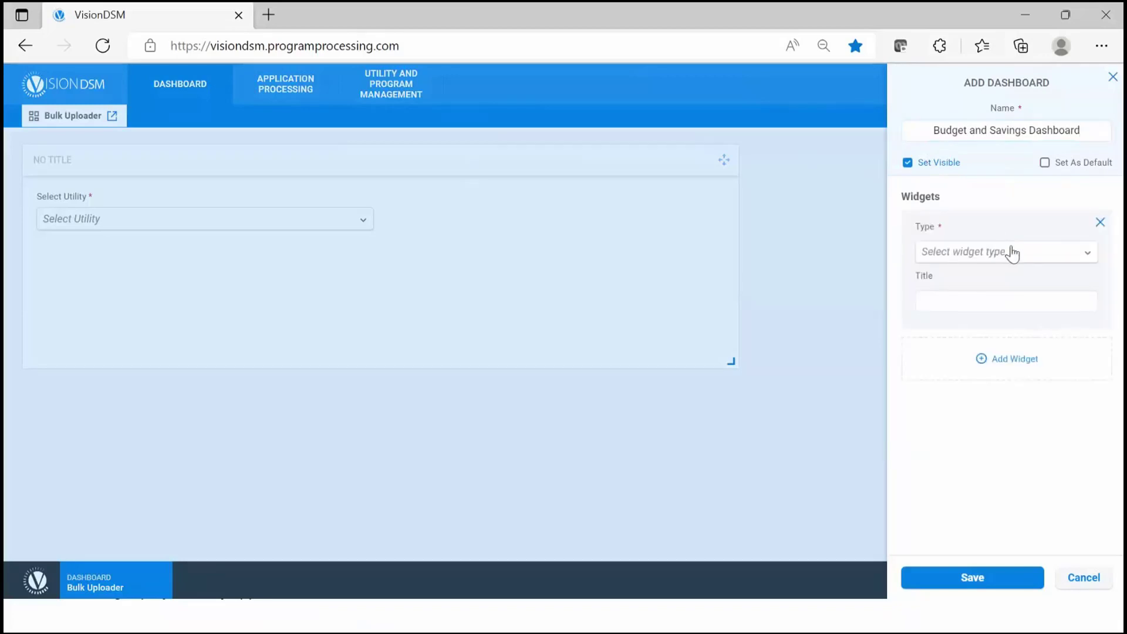
pyautogui.click(1007, 257)
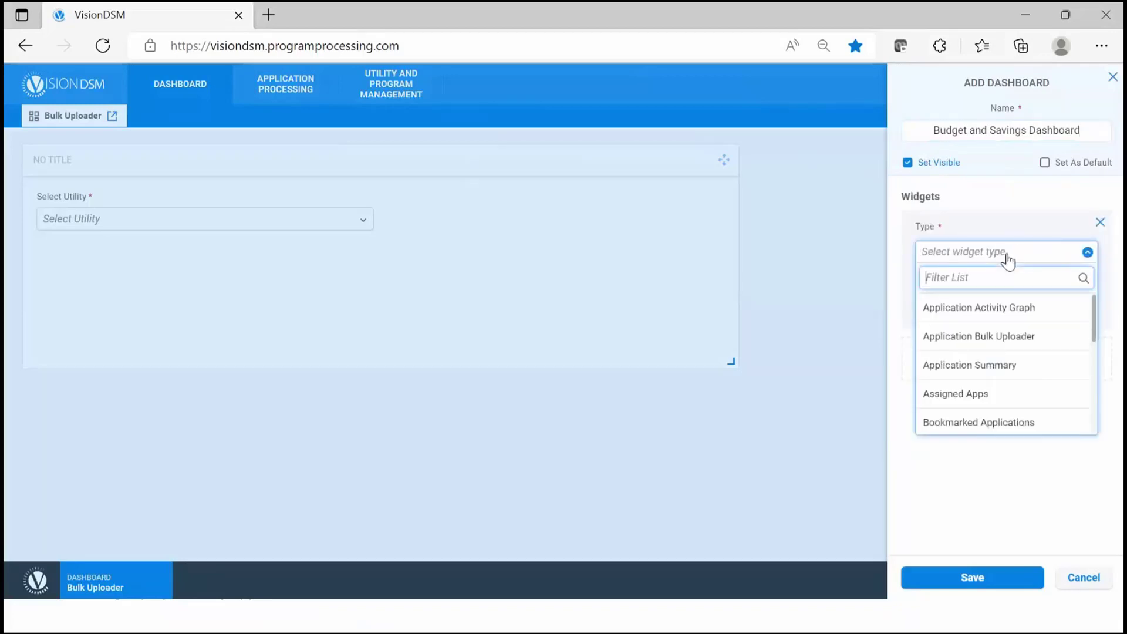
pyautogui.write('PowerBI Report')
pyautogui.click(991, 308)
pyautogui.click(969, 355)
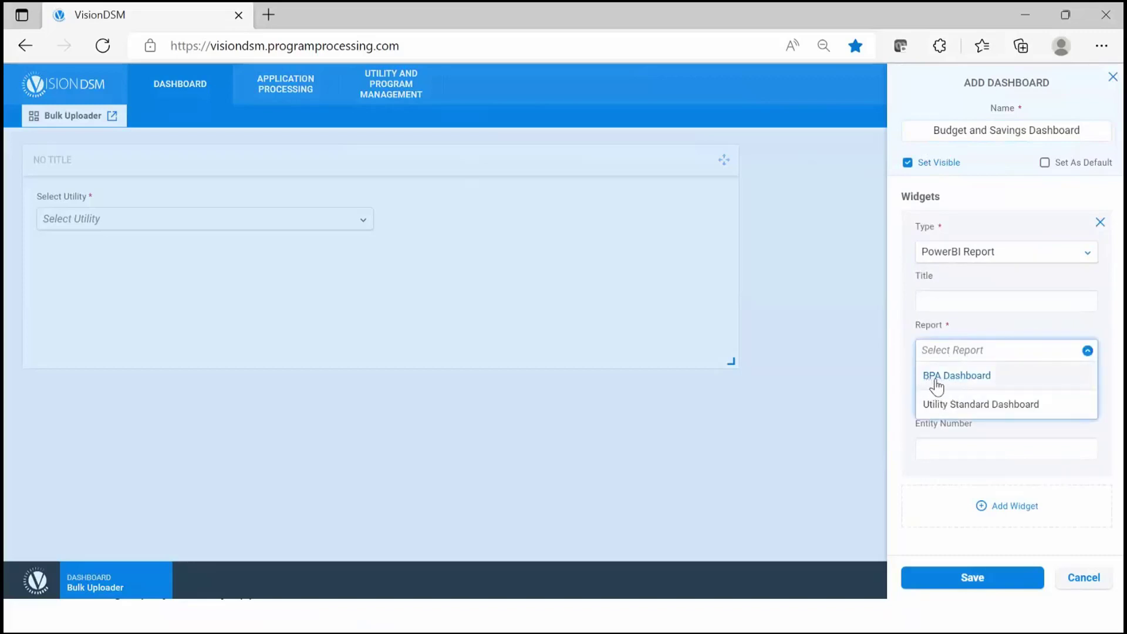
pyautogui.click(984, 384)
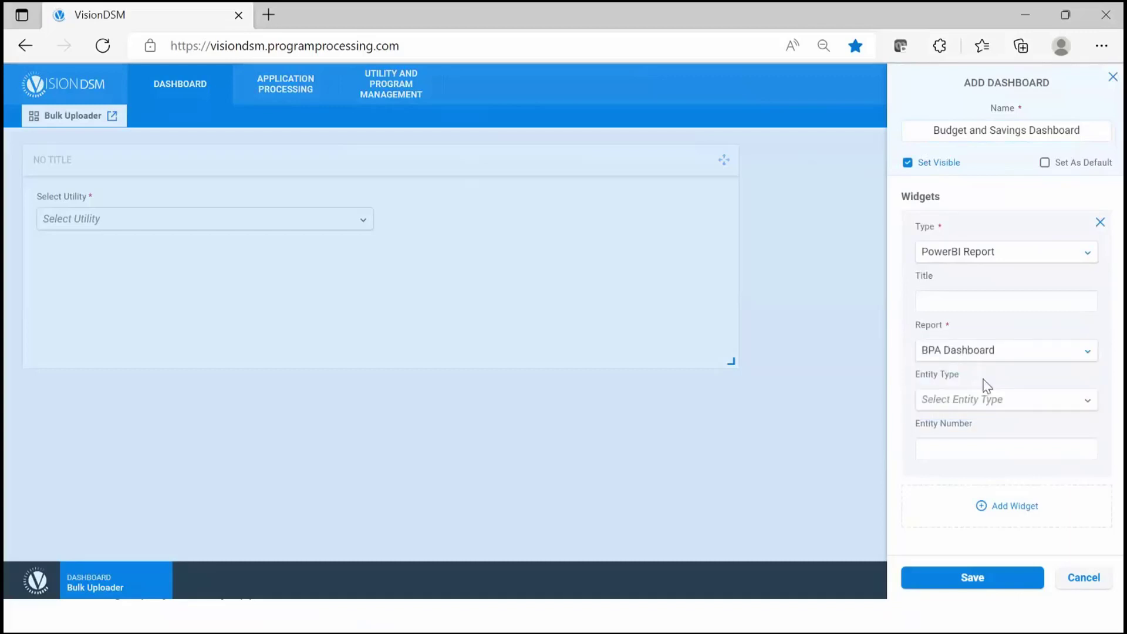
pyautogui.click(982, 587)
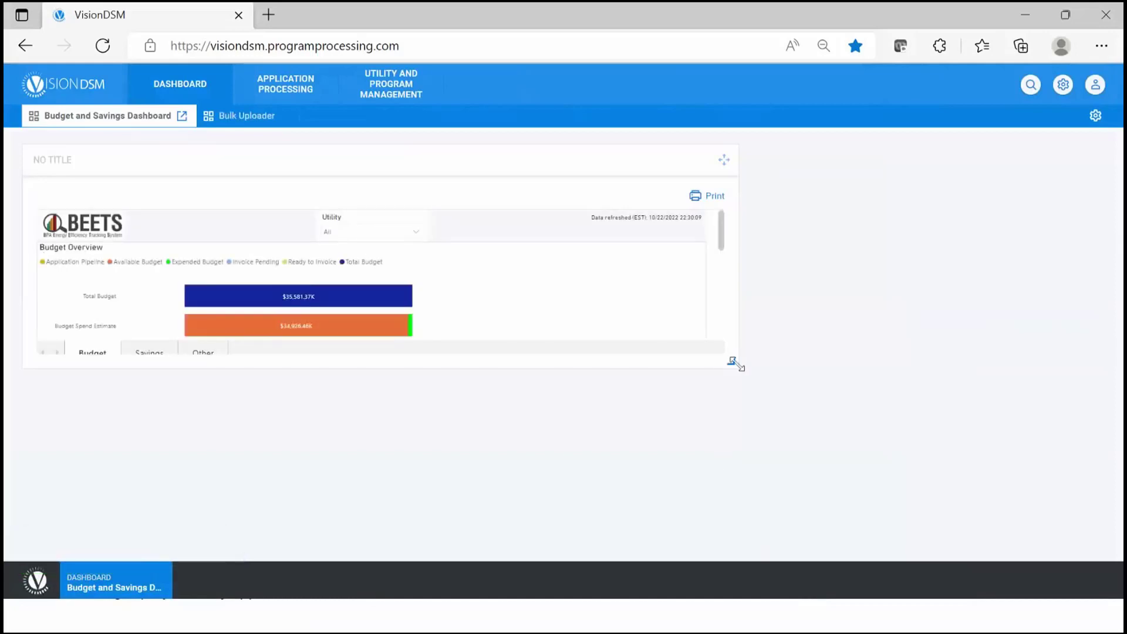
pyautogui.moveTo(733, 364); pyautogui.dragTo(765, 521)
pyautogui.moveTo(724, 327); pyautogui.dragTo(713, 262)
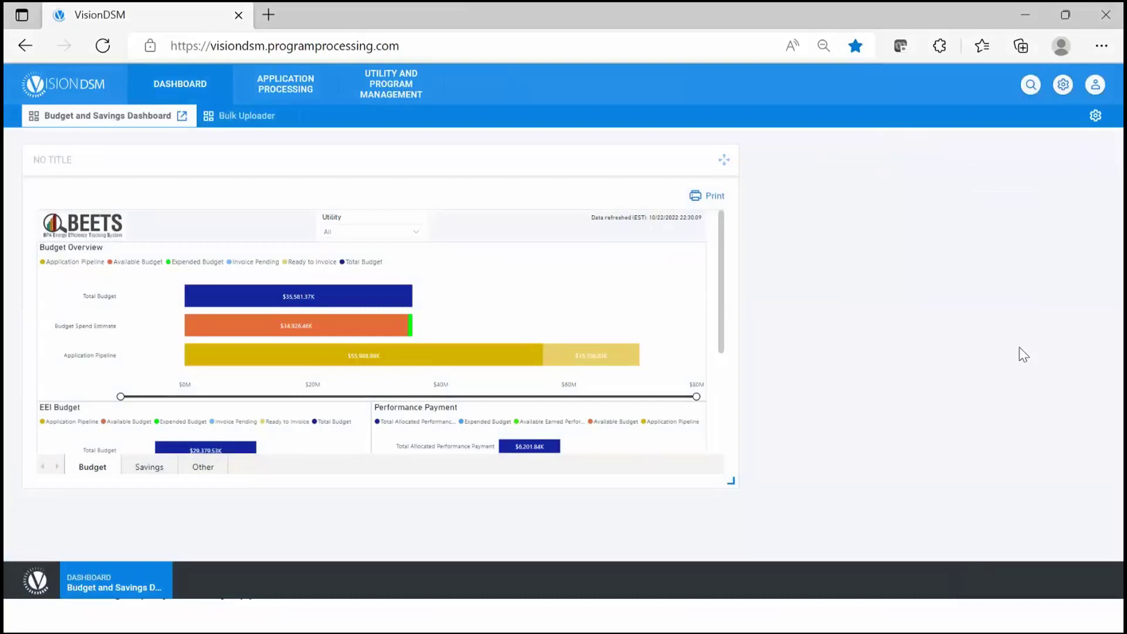
# Start another dashboard and name it "Invoice Dashboard".
pyautogui.click(1096, 120)
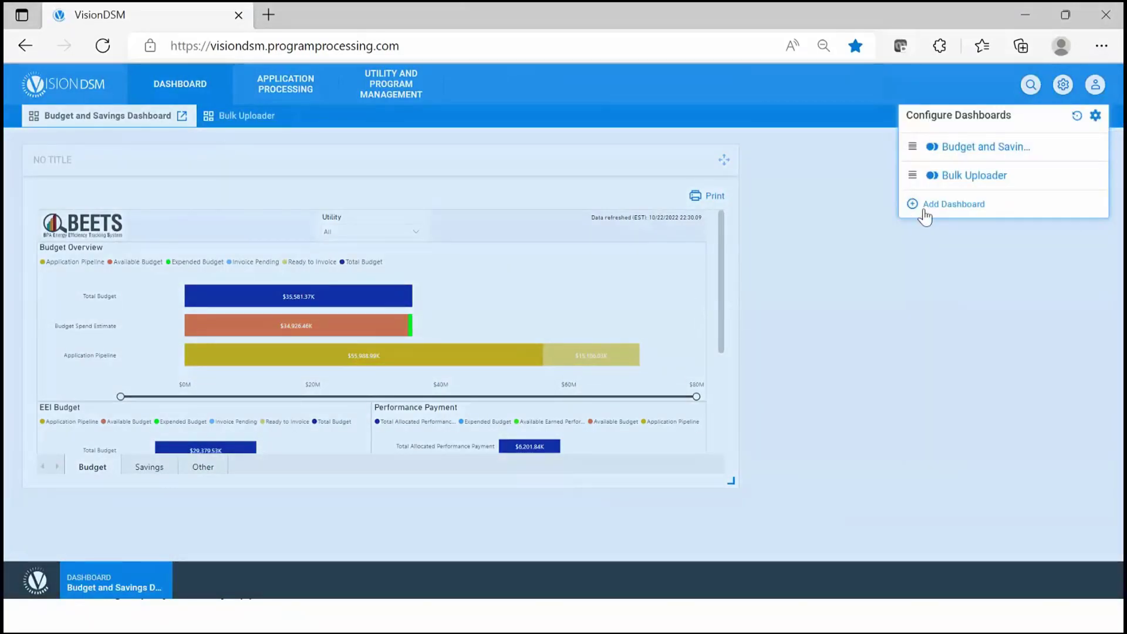
pyautogui.click(925, 216)
pyautogui.moveTo(1058, 139); pyautogui.dragTo(898, 141)
pyautogui.write('In')
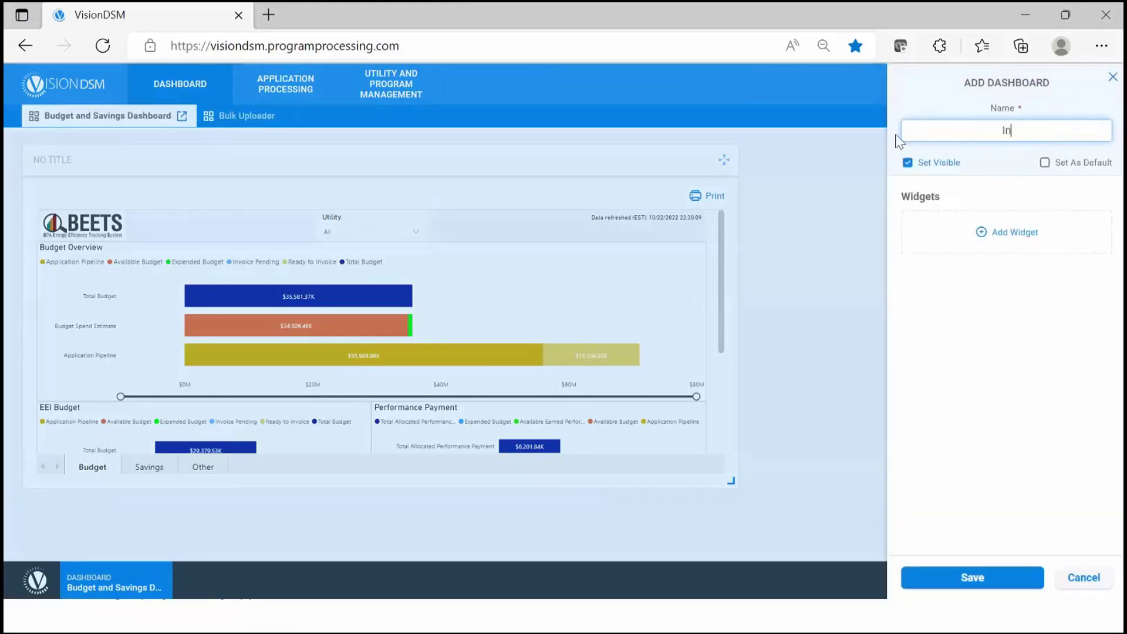
pyautogui.write('voice Dashboard')
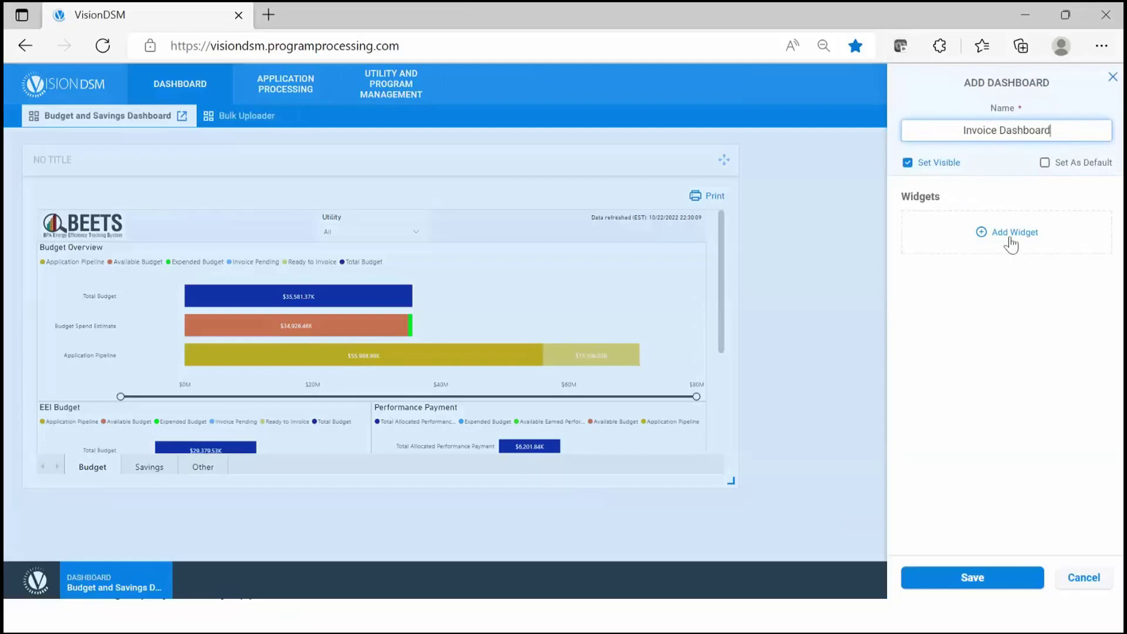
# Save the dashboard with a Paginated Report widget showing the BPA Invoice Dashboard report, and make the widget taller.
pyautogui.click(992, 241)
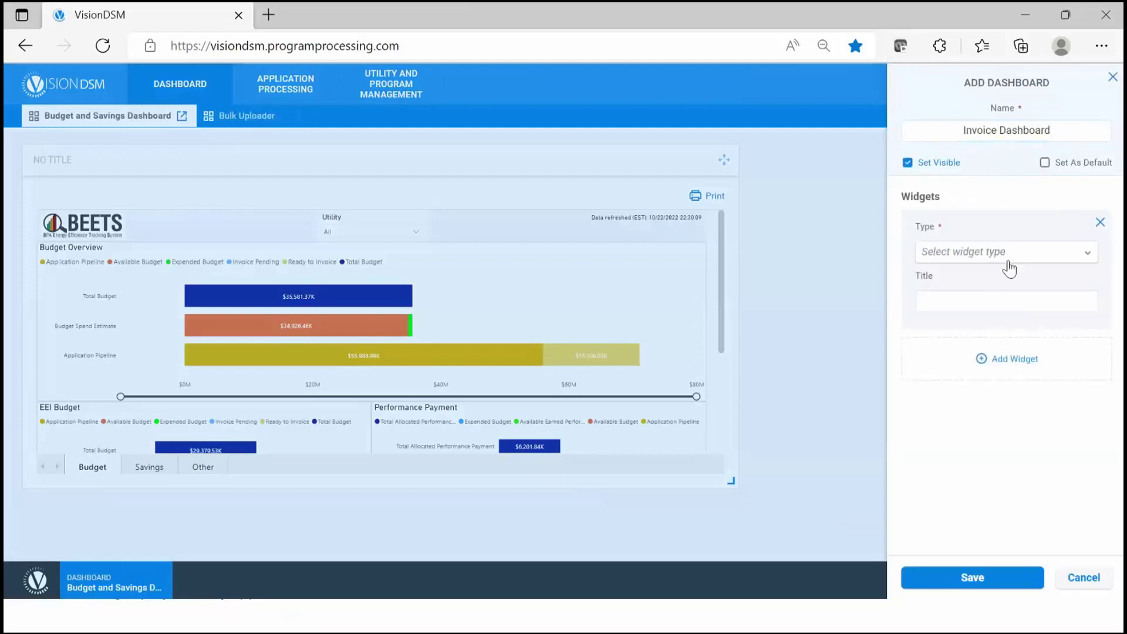
pyautogui.click(1008, 260)
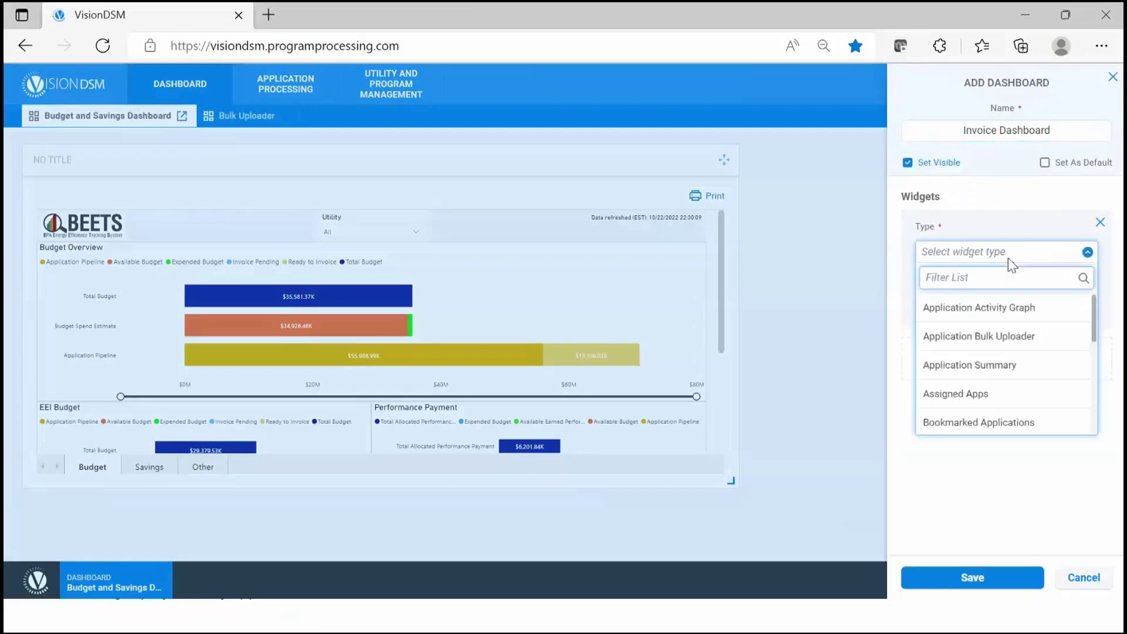
pyautogui.write('Paginate')
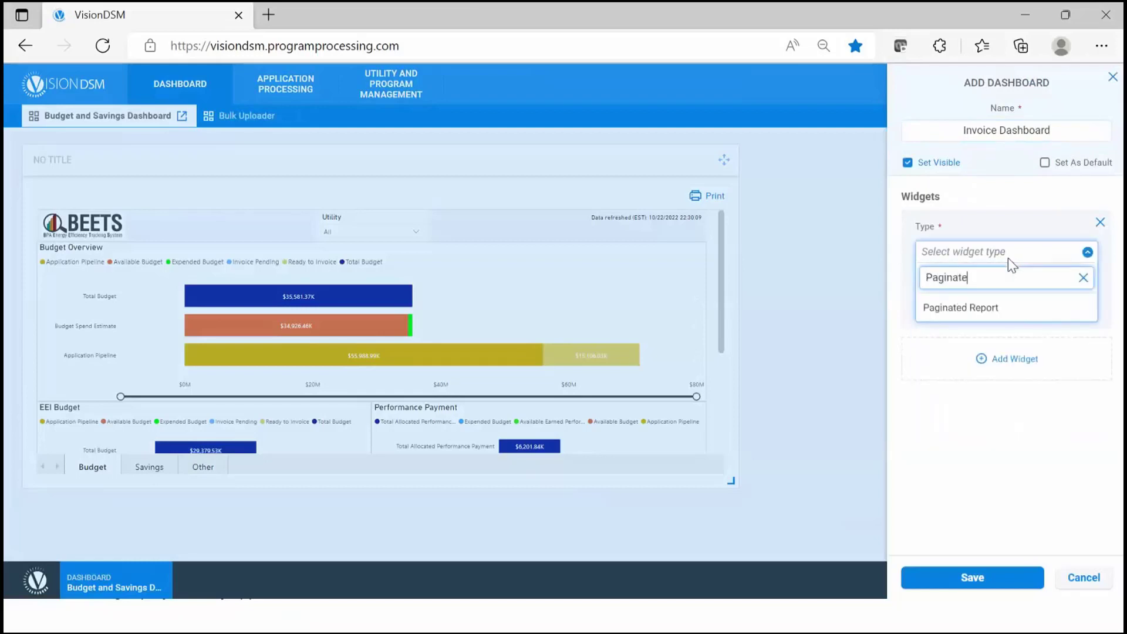
pyautogui.write('d Report')
pyautogui.click(996, 308)
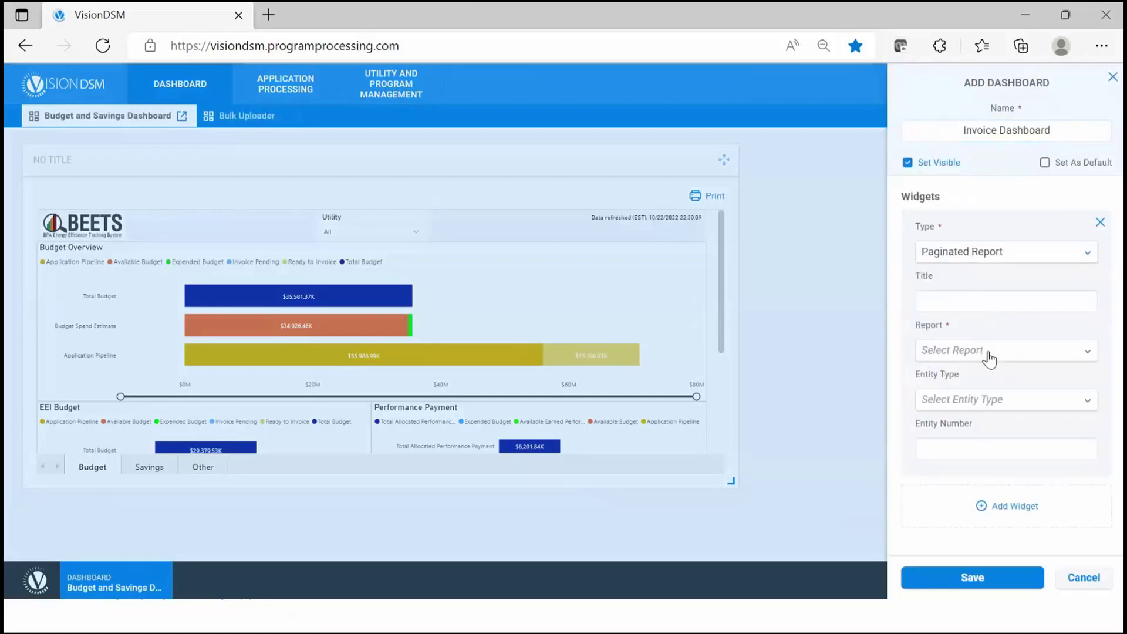
pyautogui.click(989, 357)
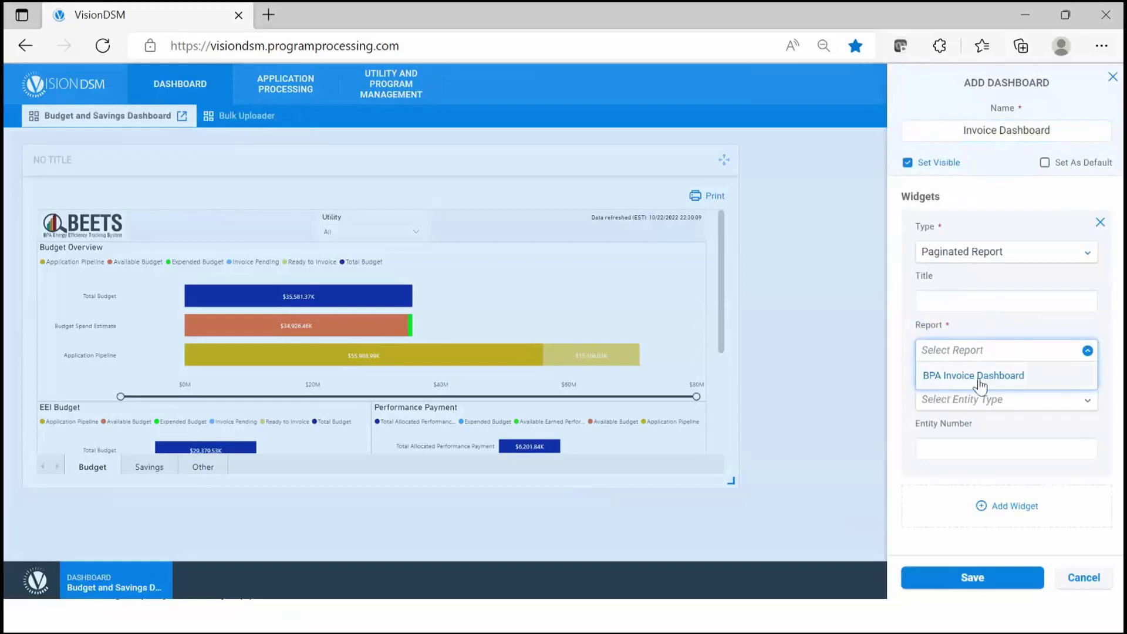
pyautogui.click(980, 382)
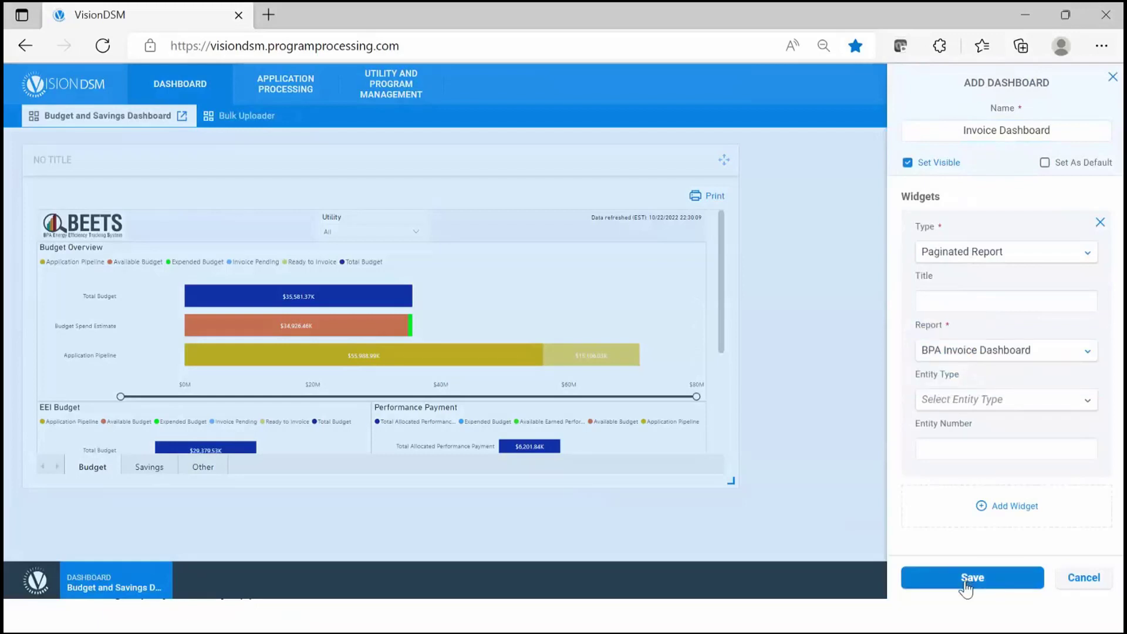
pyautogui.click(987, 579)
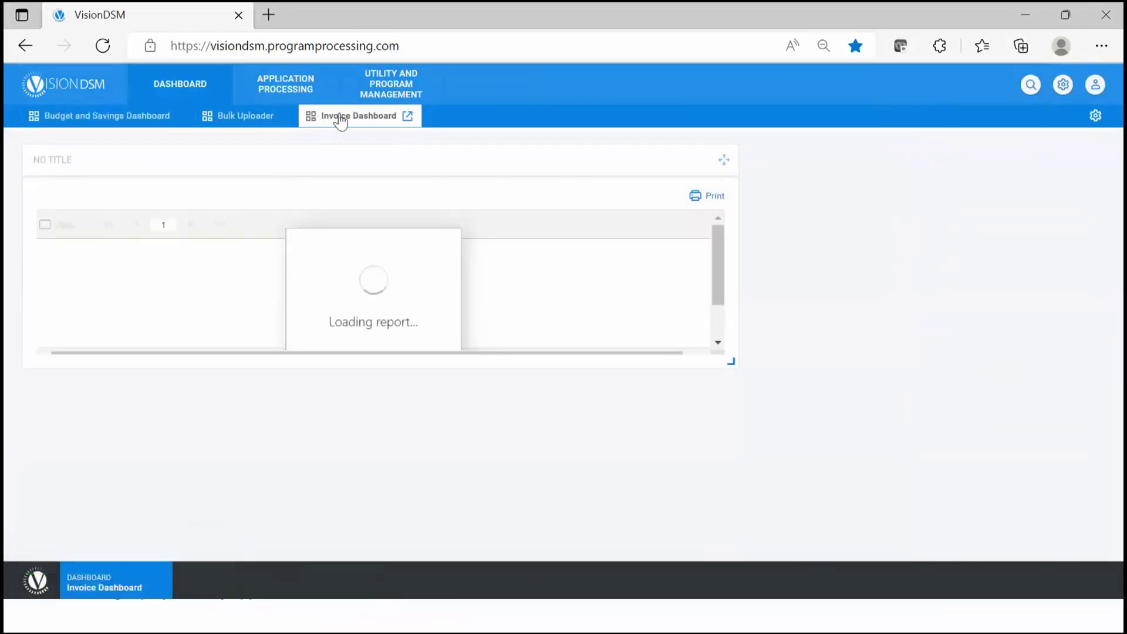
pyautogui.moveTo(733, 365); pyautogui.dragTo(732, 491)
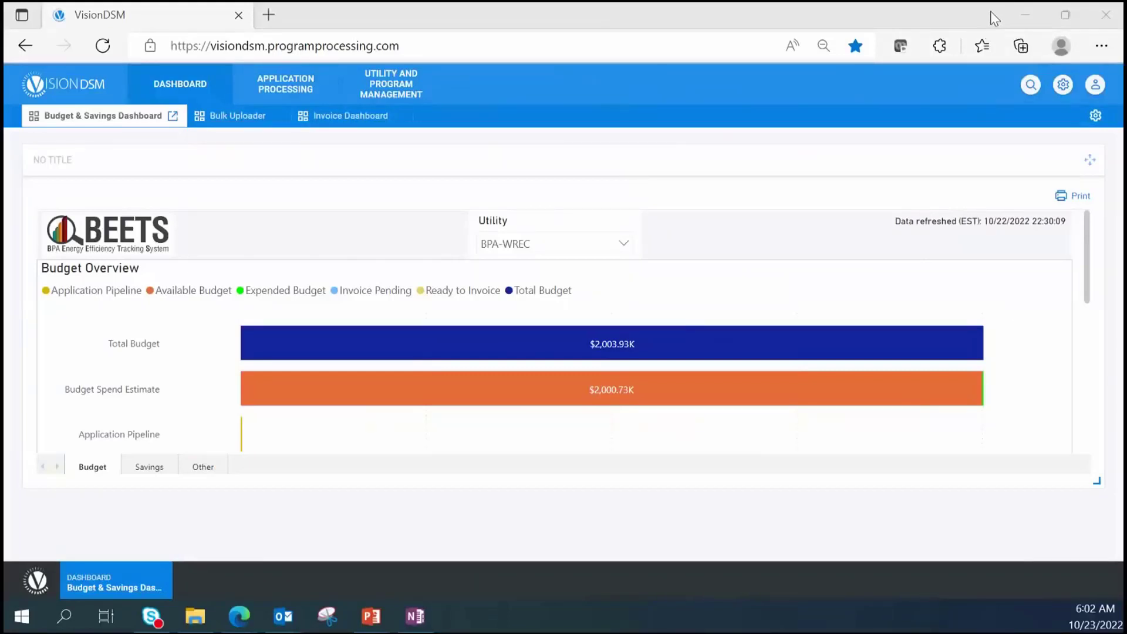
# Review the EEI Budget chart's bar details, extend the range of its axis, and examine the Budget Breakout table.
pyautogui.click(1088, 230)
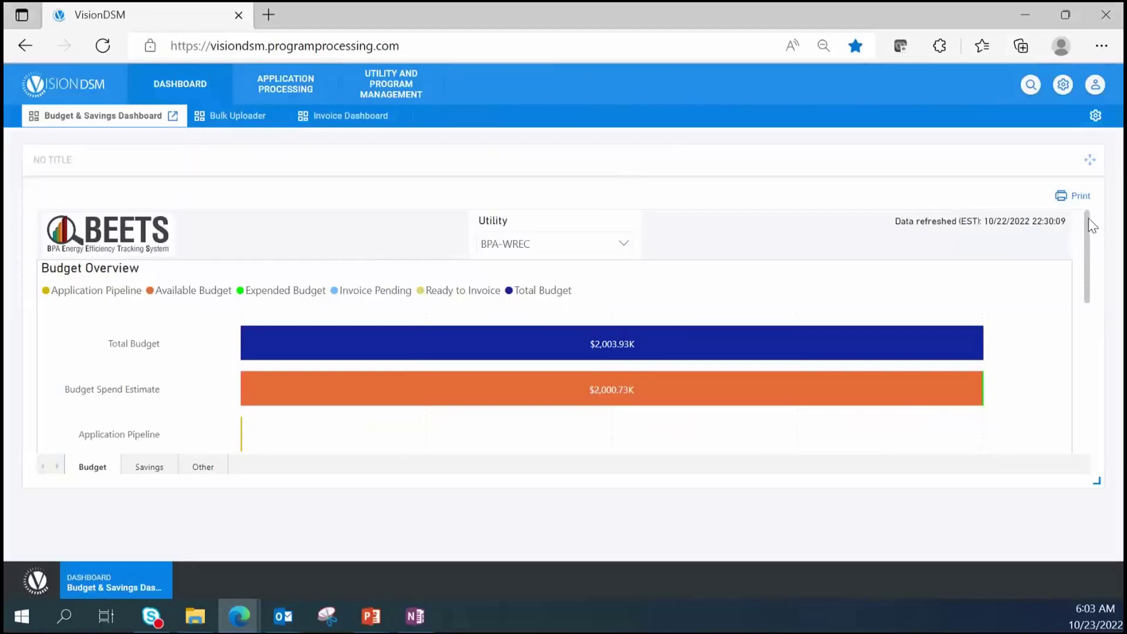
pyautogui.moveTo(1087, 223); pyautogui.dragTo(1083, 343)
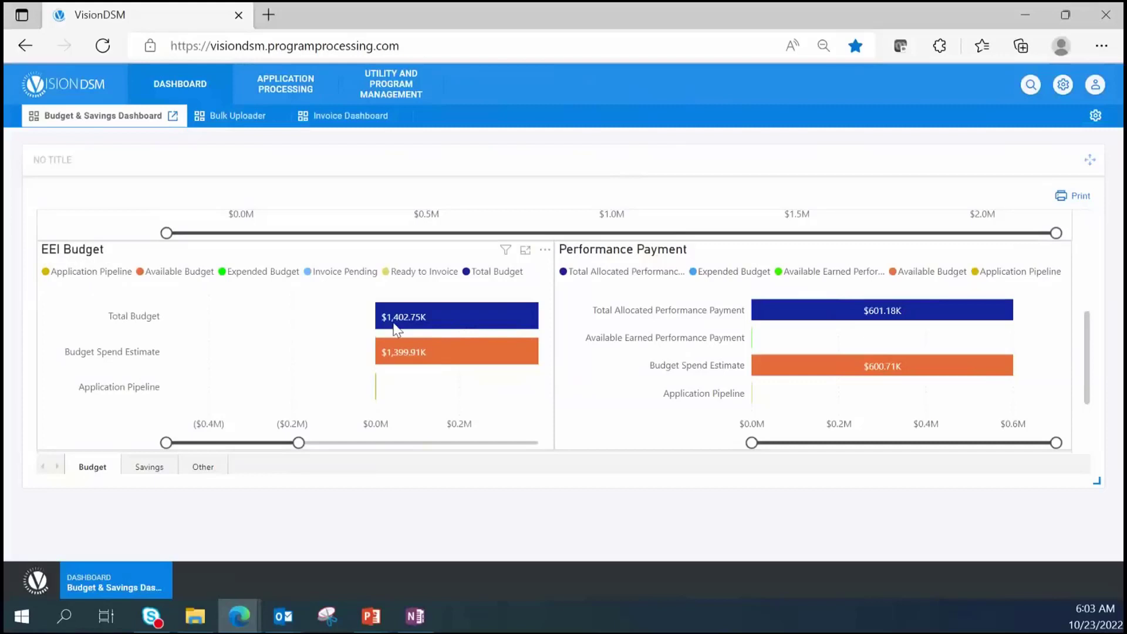
pyautogui.moveTo(399, 326)
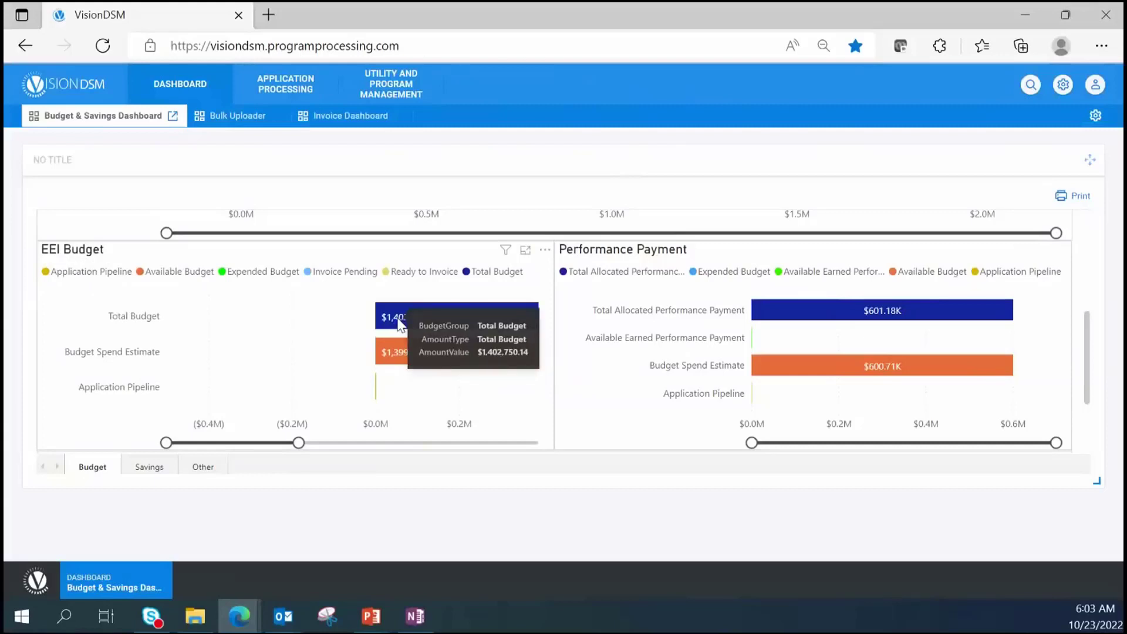
pyautogui.moveTo(405, 355)
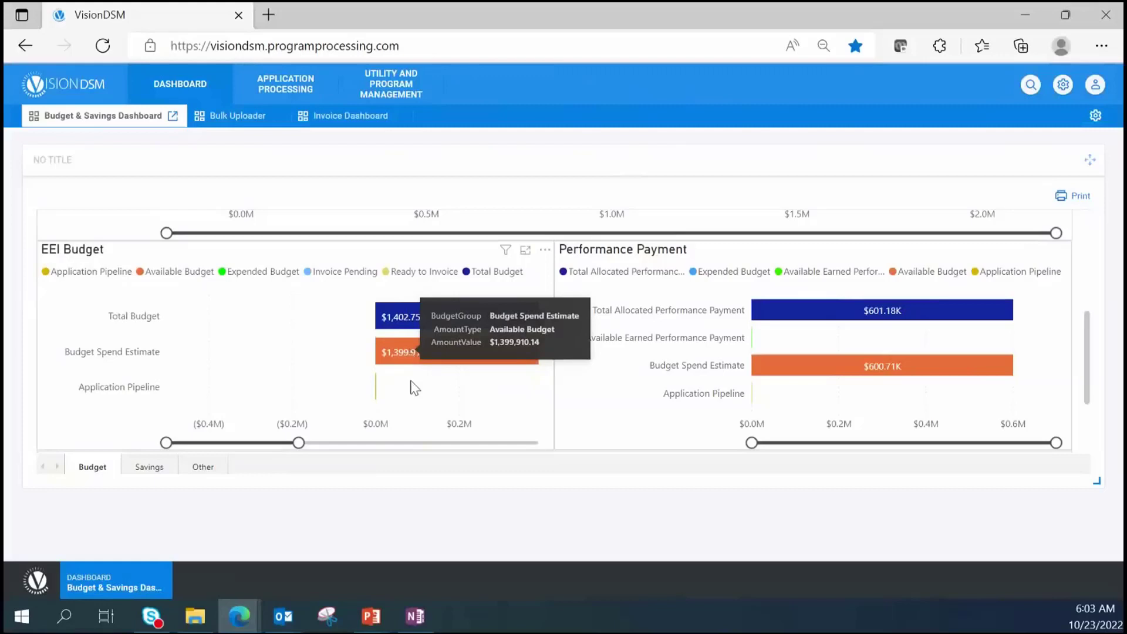
pyautogui.moveTo(300, 442); pyautogui.dragTo(328, 448)
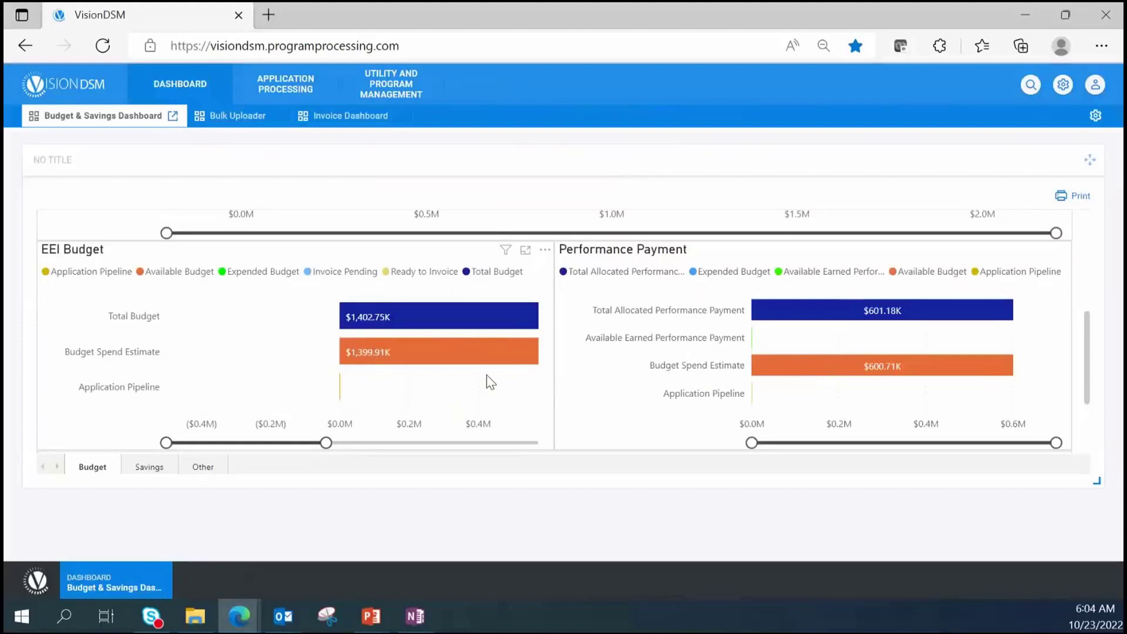
pyautogui.scroll(-3, 492, 382)
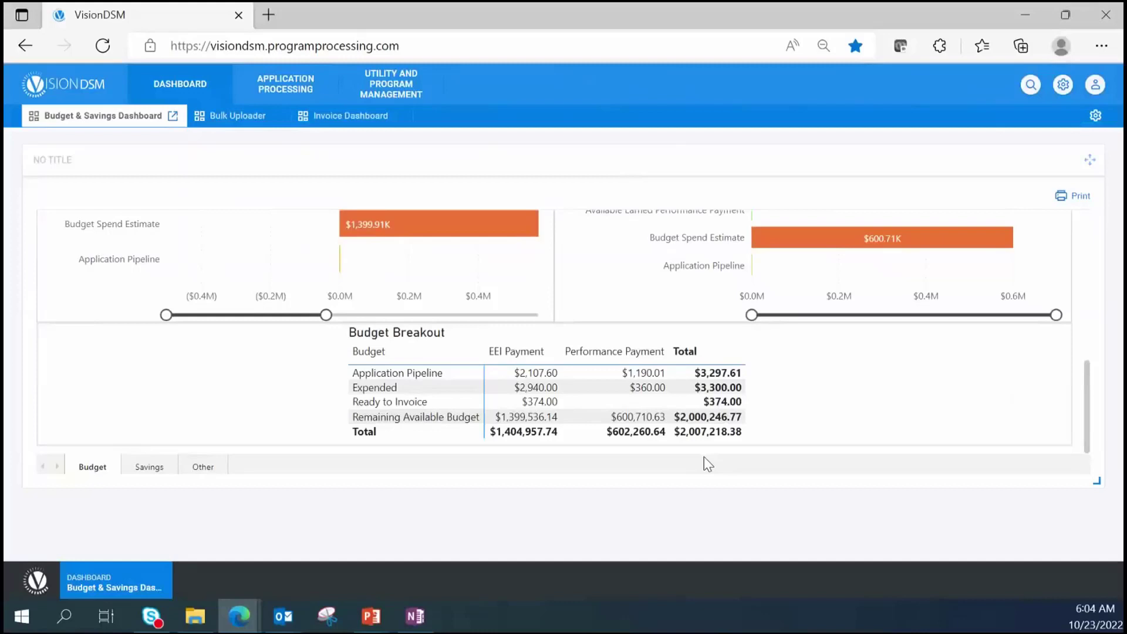
# Open the Bonneville Expedition utility record and check in its widget configuration whether Payment Approvals is shown.
pyautogui.click(370, 92)
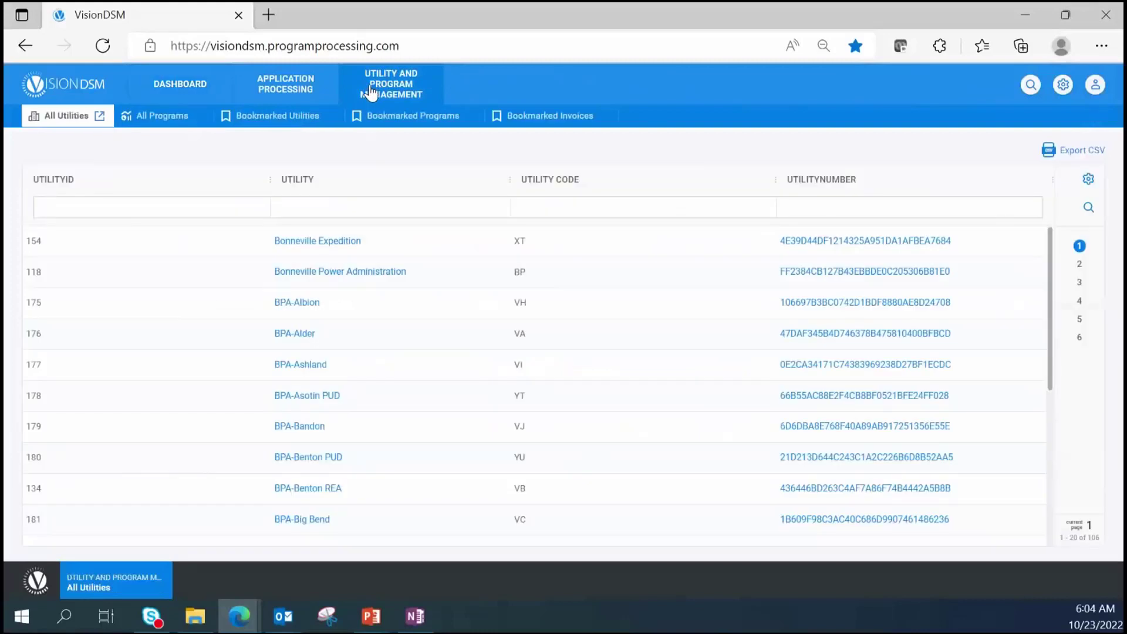
pyautogui.click(330, 242)
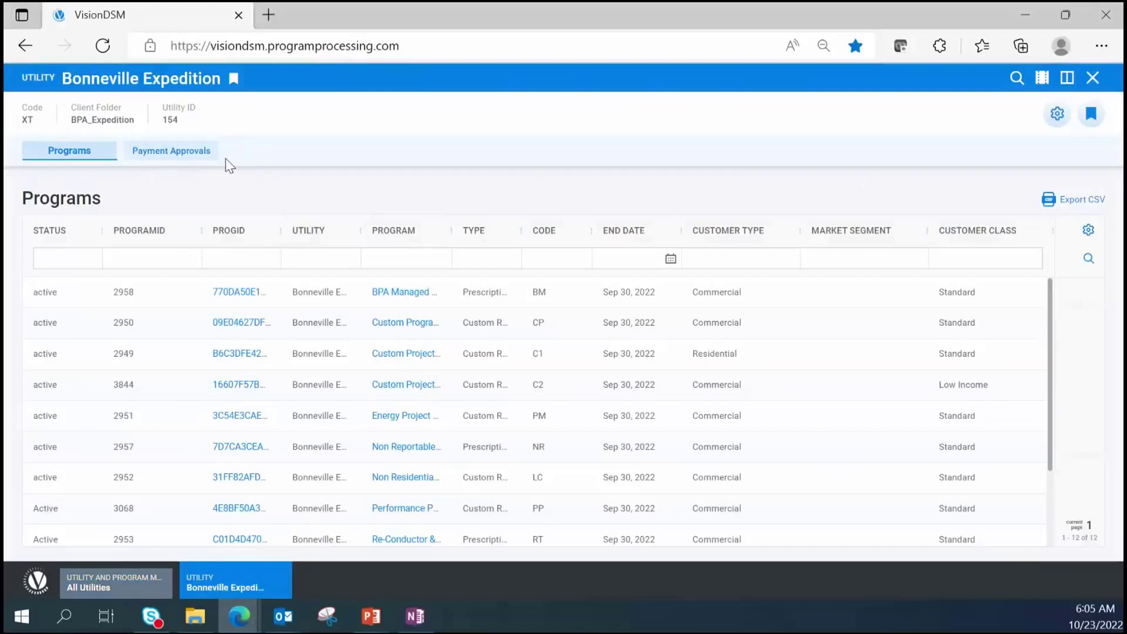
pyautogui.click(1056, 117)
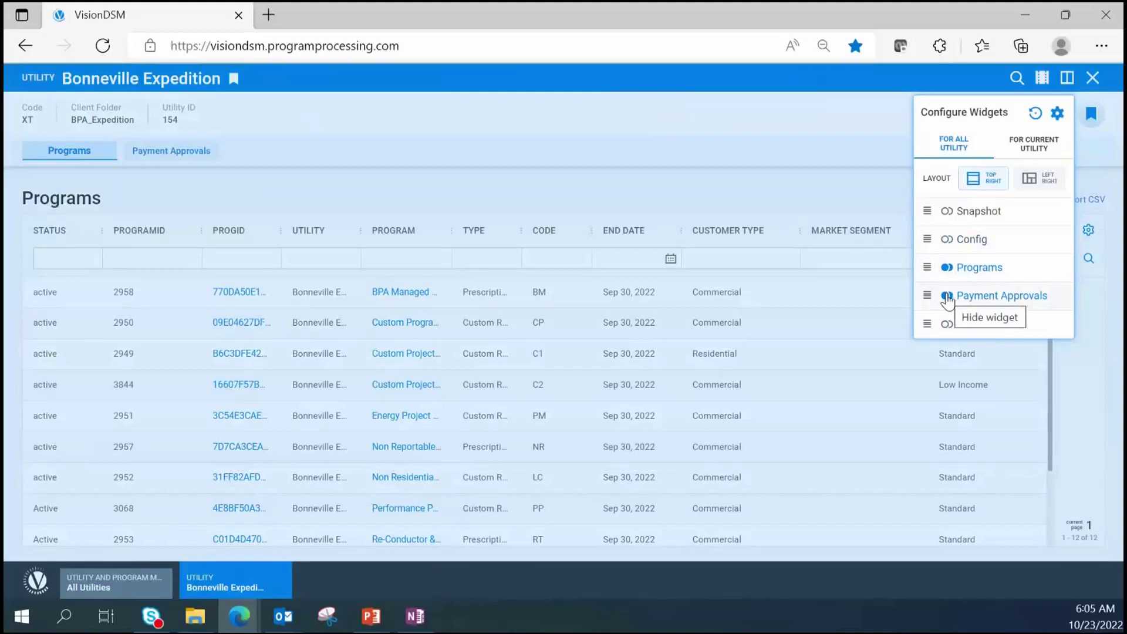
pyautogui.click(395, 165)
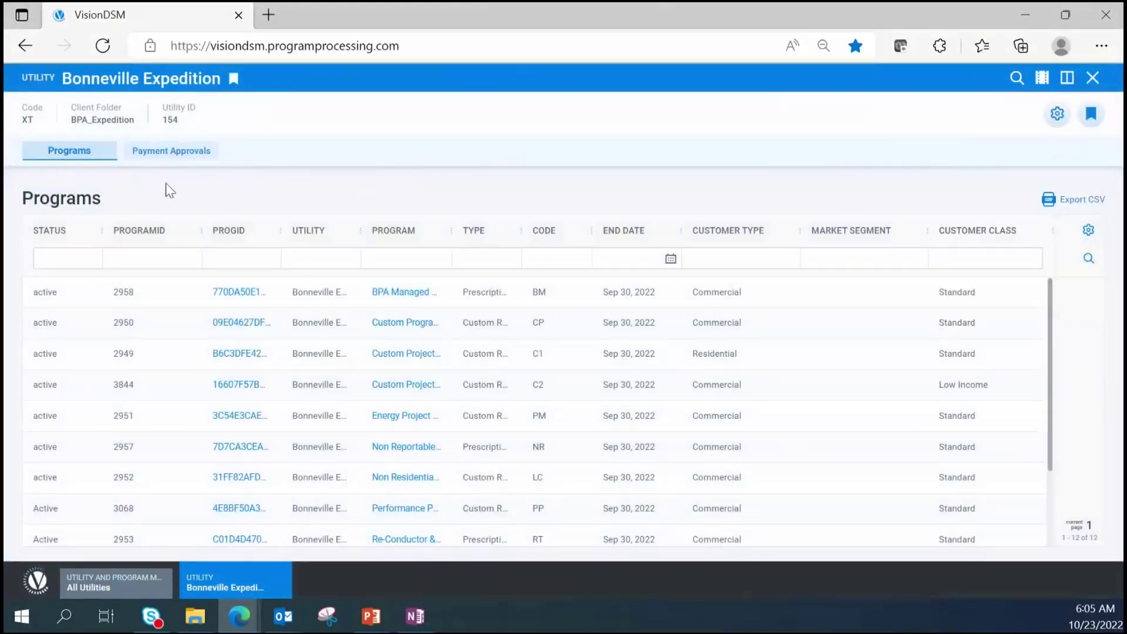
# List the utility's pending payment approvals, extending the program filter from the three Custom options to all programs.
pyautogui.click(203, 154)
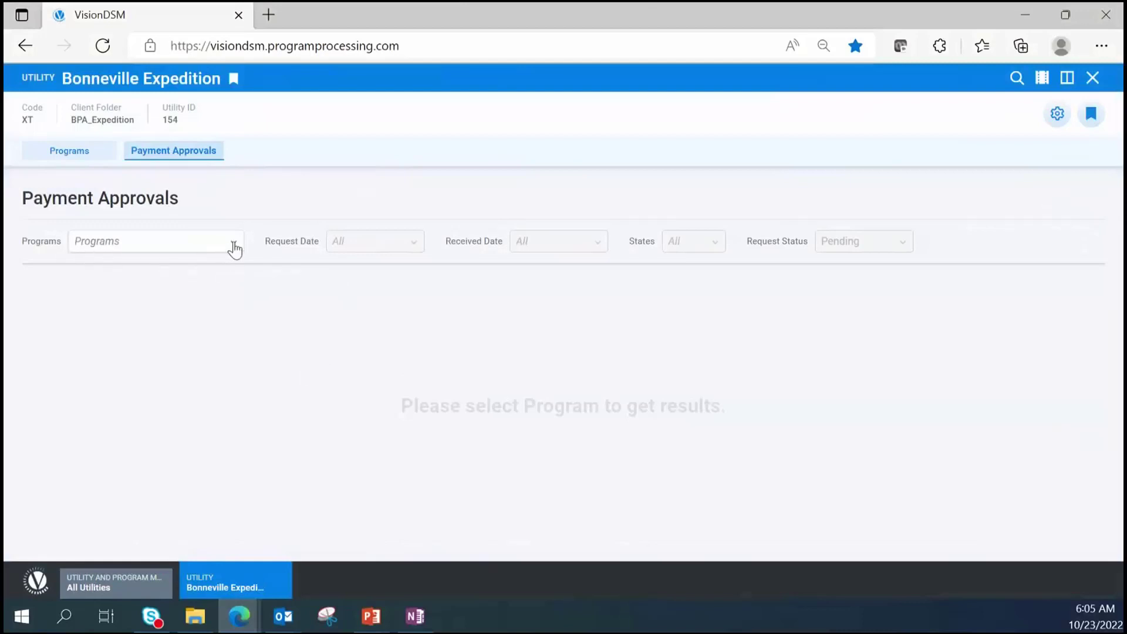
pyautogui.click(233, 244)
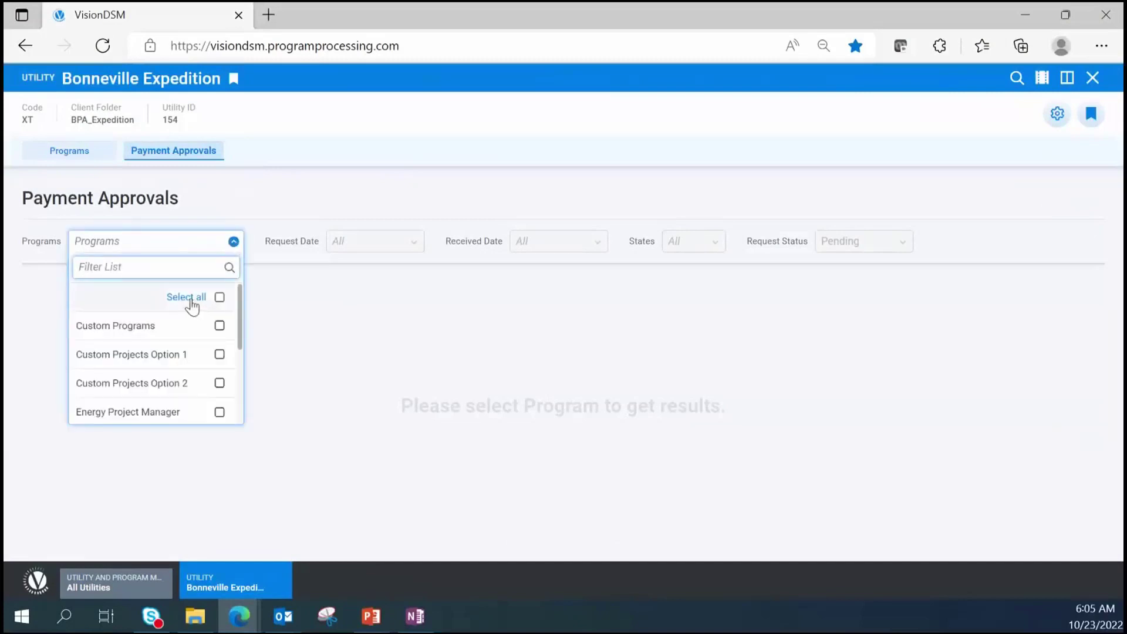
pyautogui.click(220, 326)
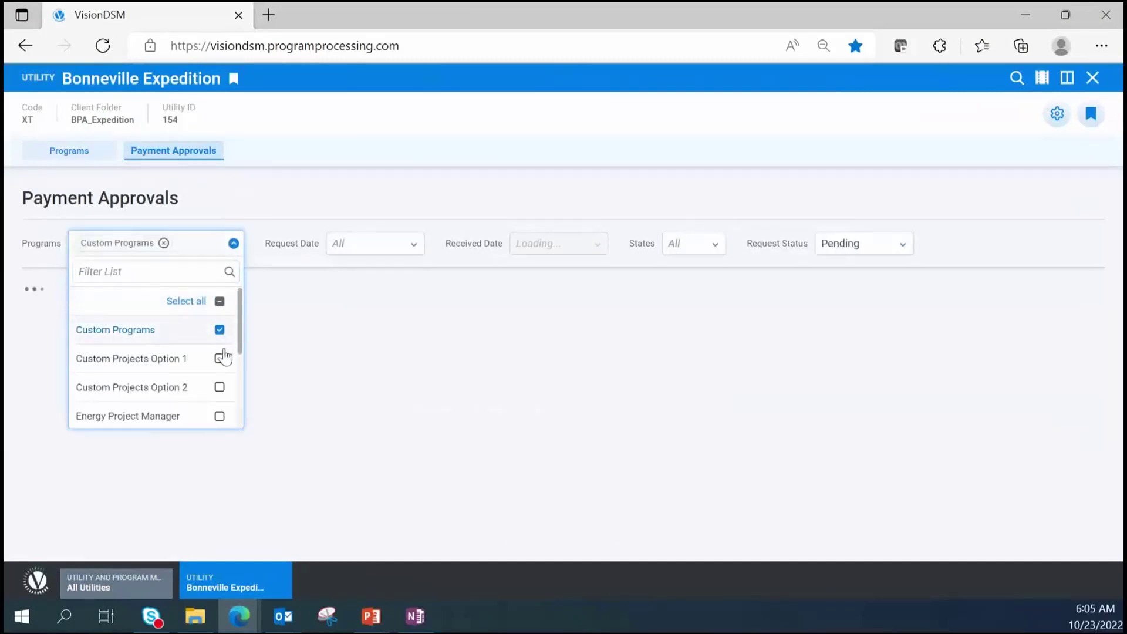
pyautogui.click(220, 358)
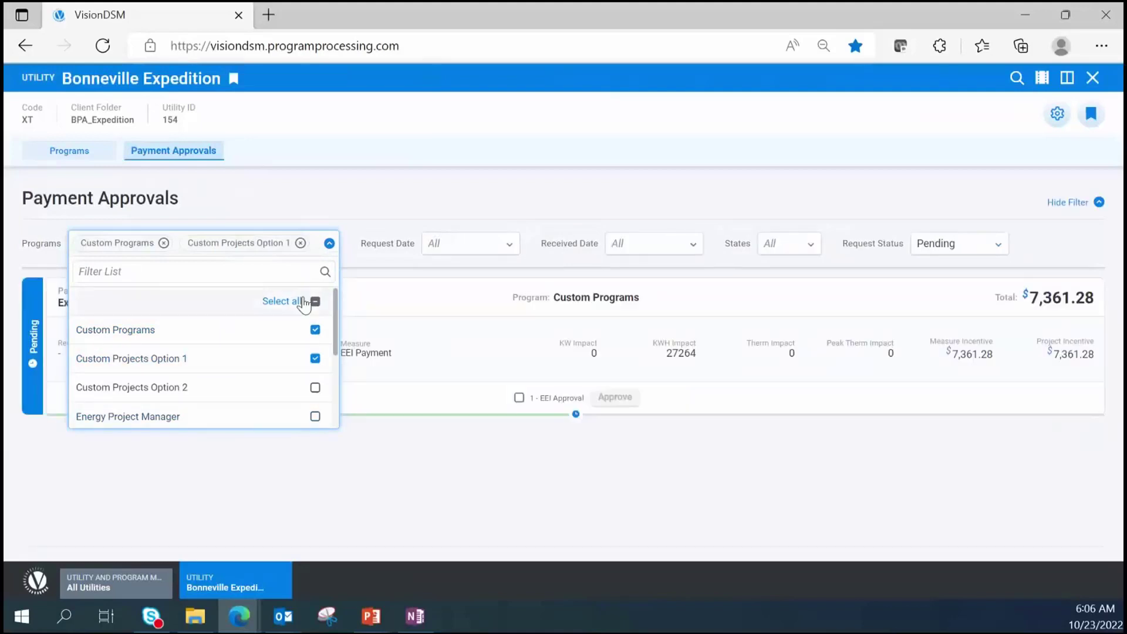
pyautogui.click(314, 387)
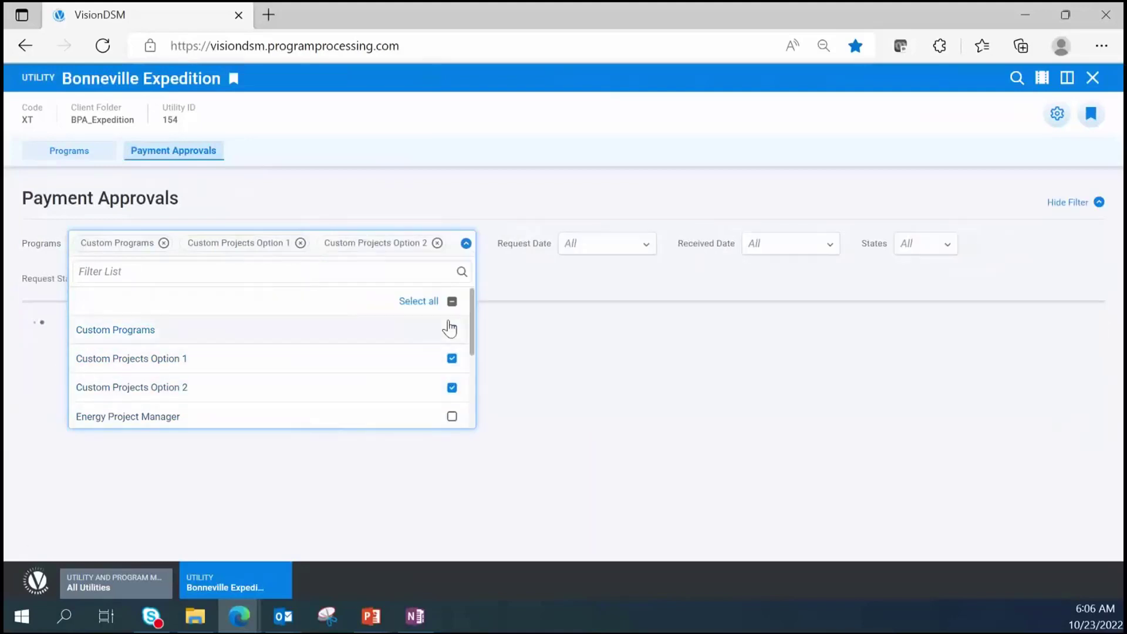
pyautogui.moveTo(468, 333); pyautogui.dragTo(471, 422)
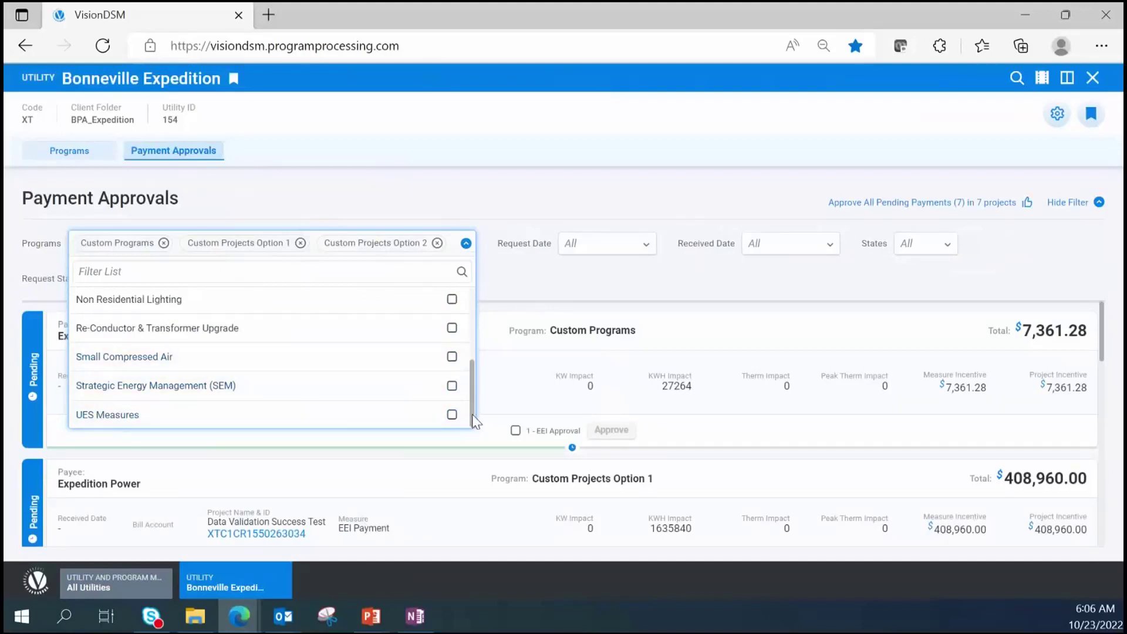
pyautogui.moveTo(471, 414); pyautogui.dragTo(472, 342)
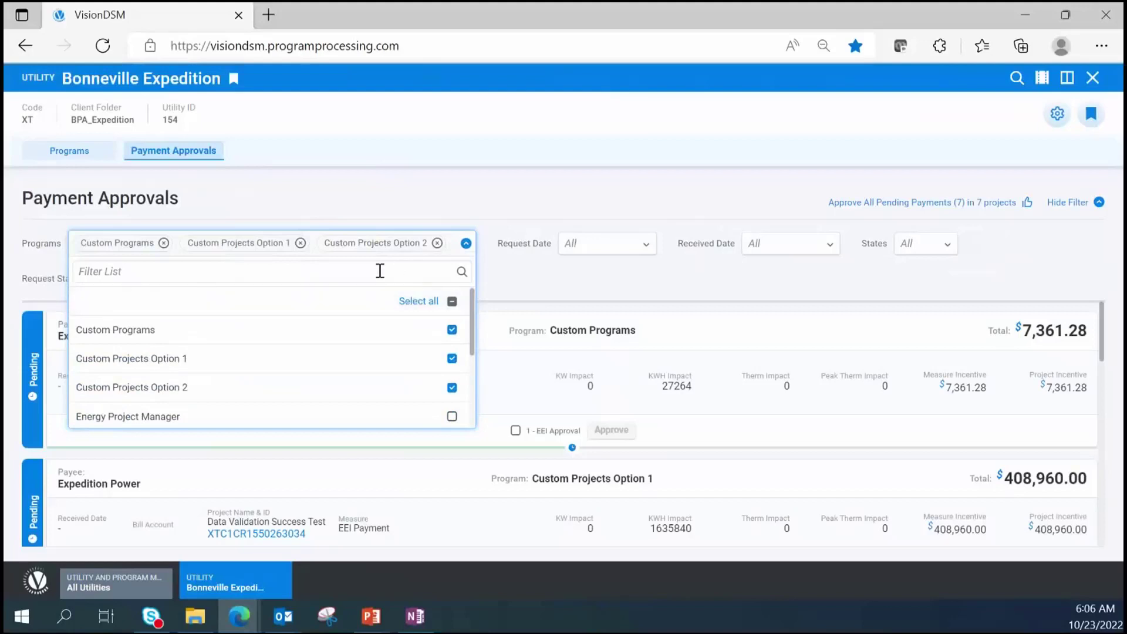
pyautogui.click(418, 301)
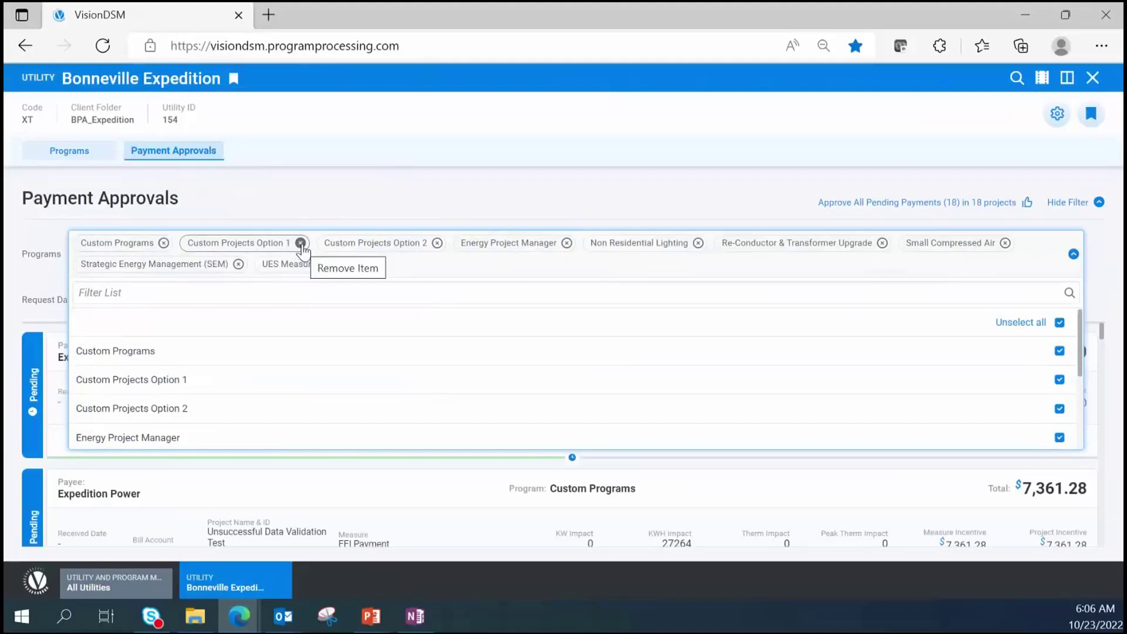
pyautogui.click(1072, 257)
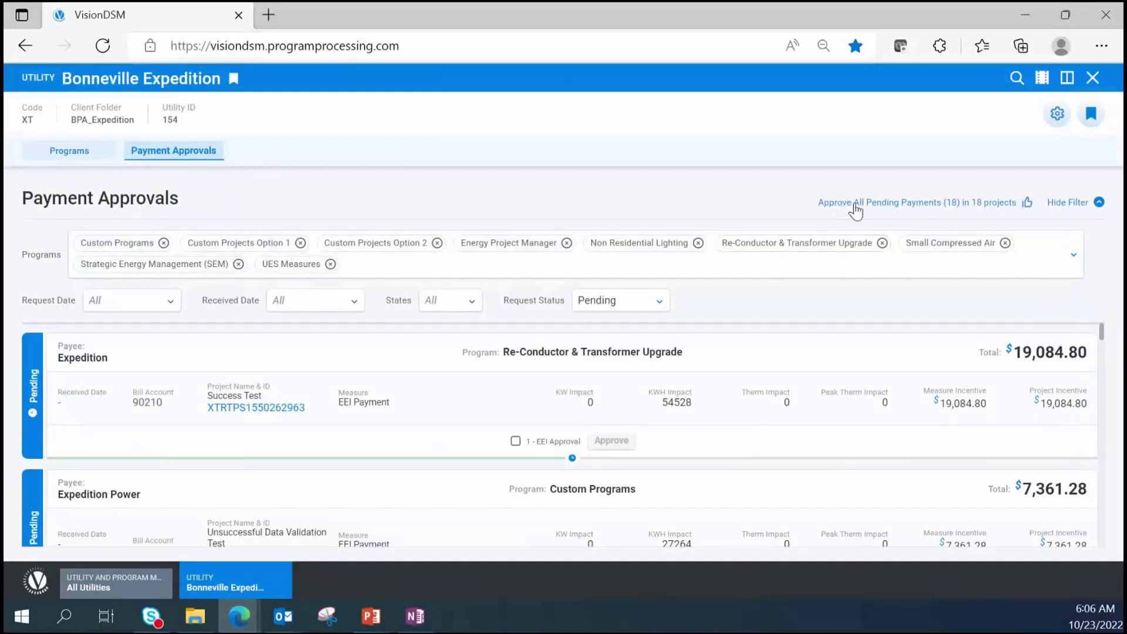
# Mark the EEI approval of the $19,084.80 Re-Conductor & Transformer Upgrade payment and the $7,361.28 Custom Programs payment for Expedition Power.
pyautogui.click(514, 443)
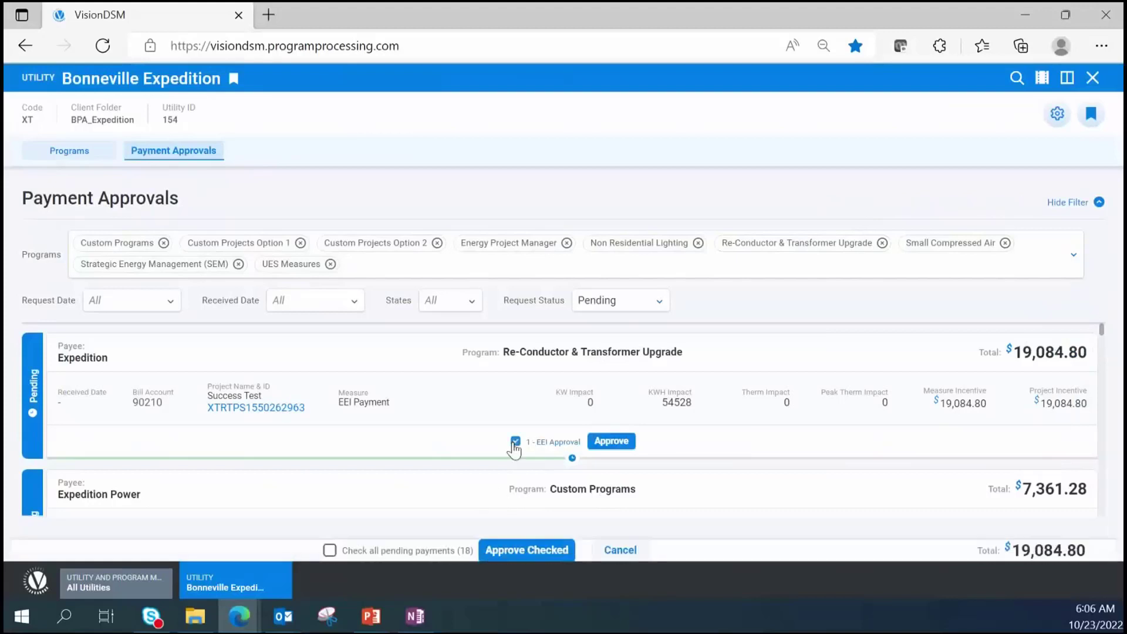
pyautogui.scroll(-2, 518, 451)
pyautogui.scroll(-1, 516, 452)
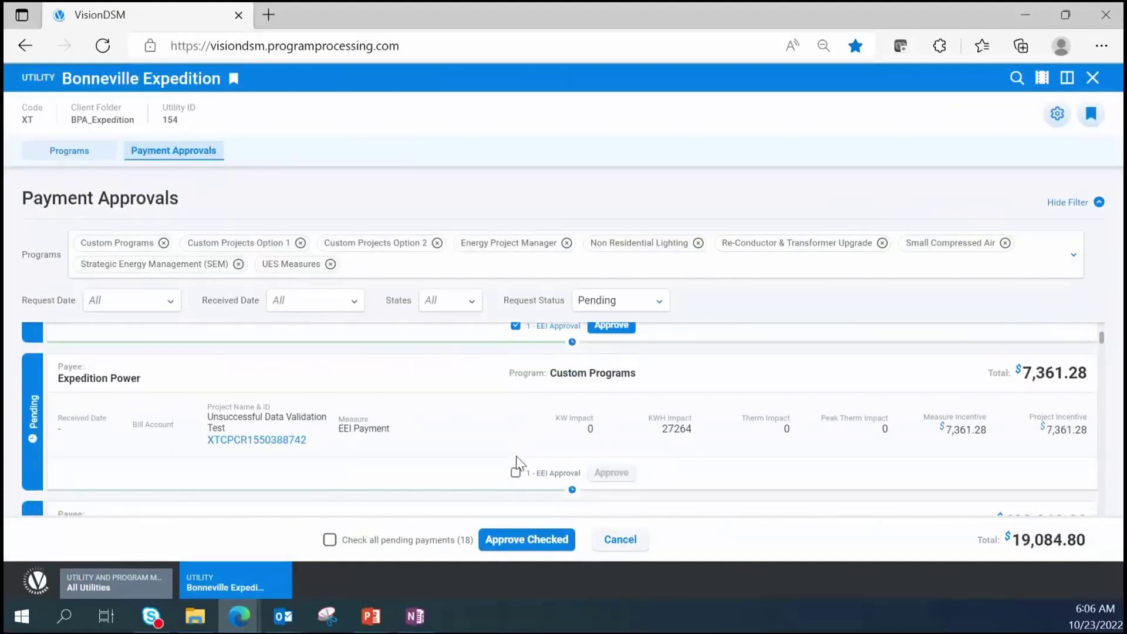
pyautogui.click(516, 474)
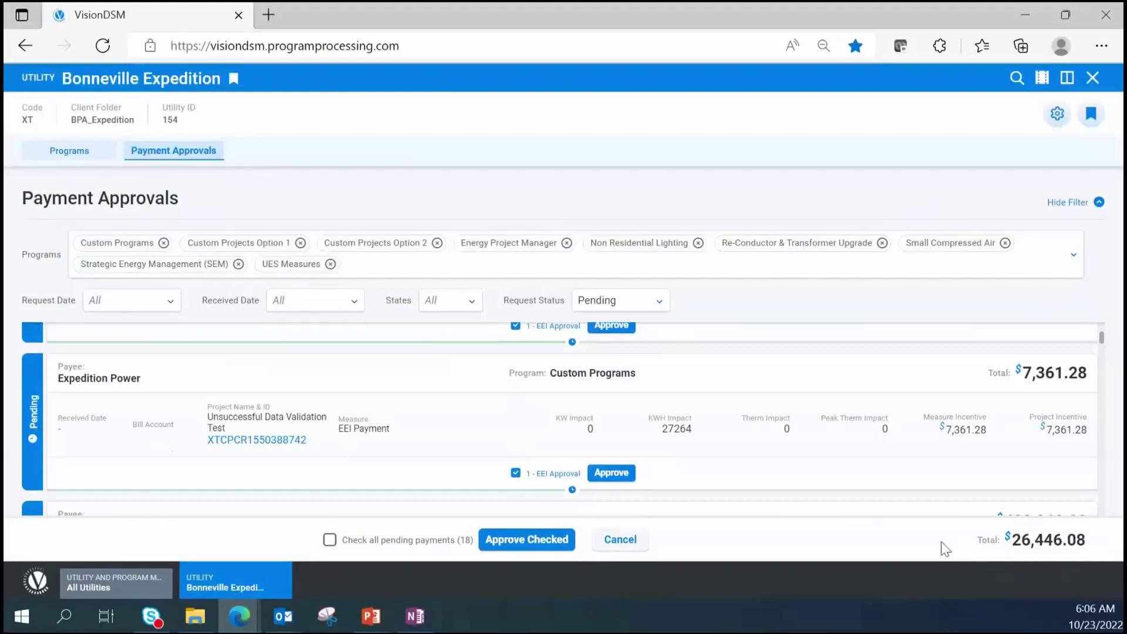
pyautogui.scroll(-2, 496, 437)
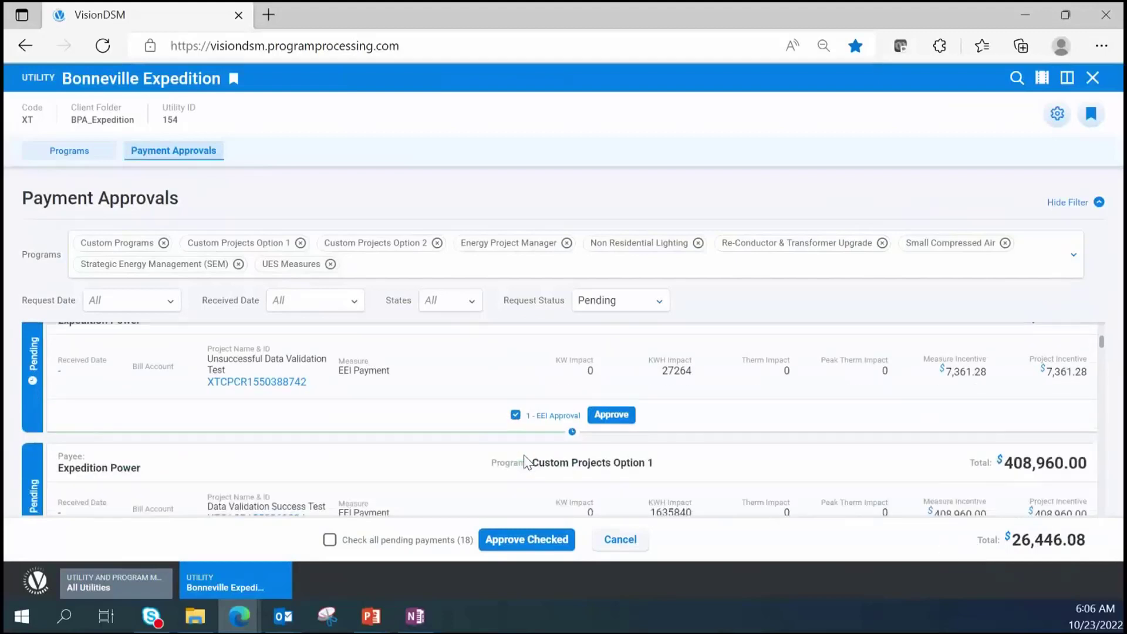
pyautogui.click(516, 497)
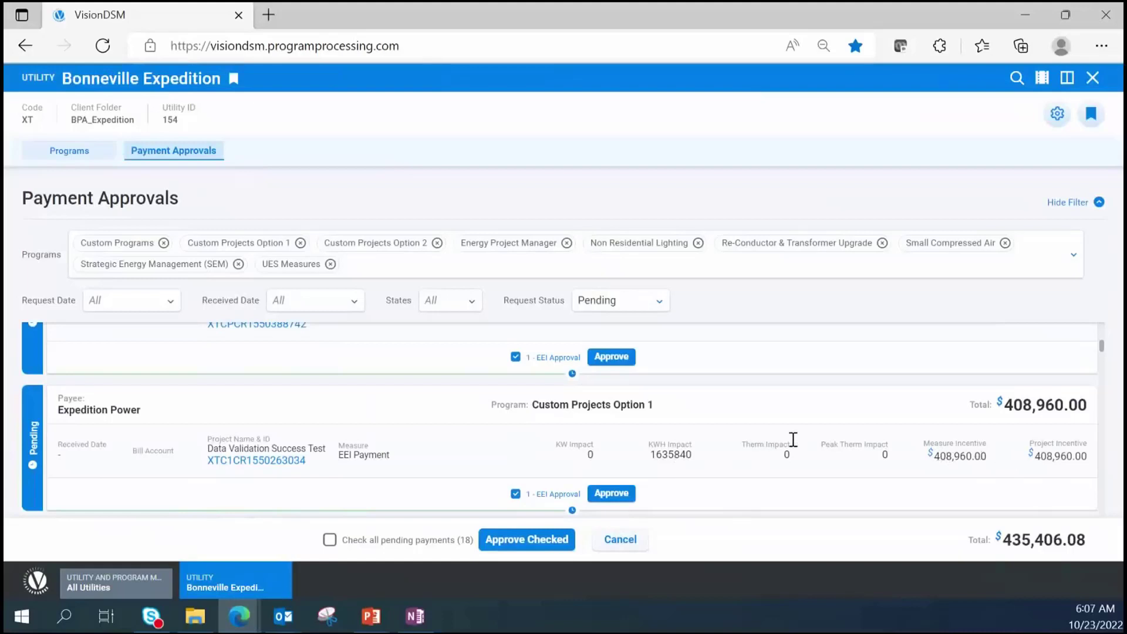
pyautogui.click(516, 498)
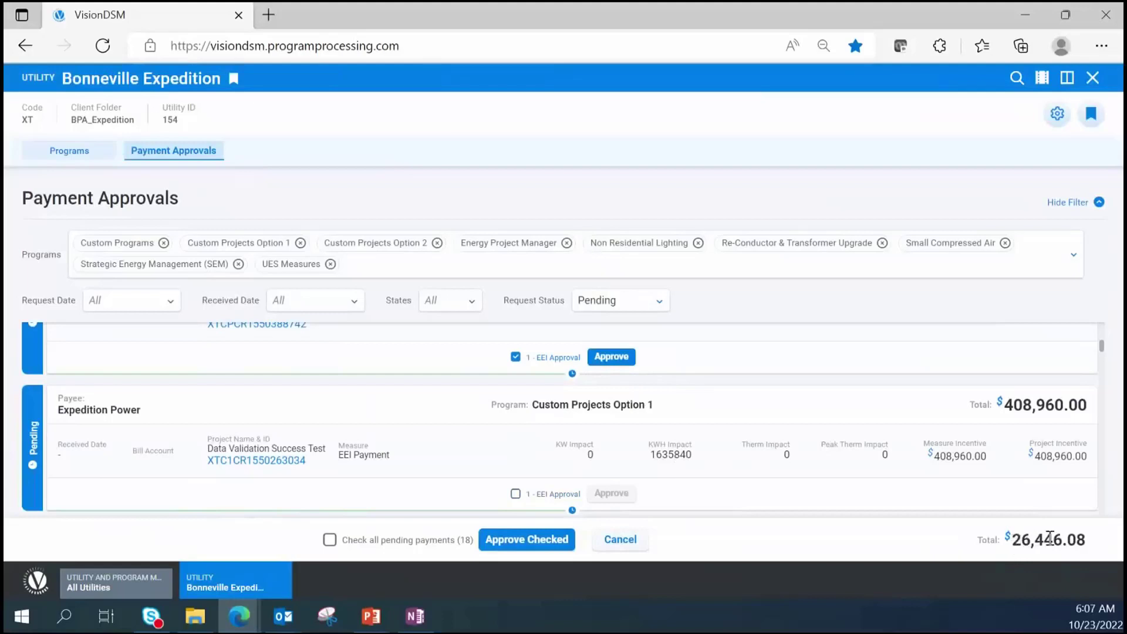
# Review the Budget Breakout table on the Budget & Savings Dashboard to check the remaining available budget.
pyautogui.click(109, 594)
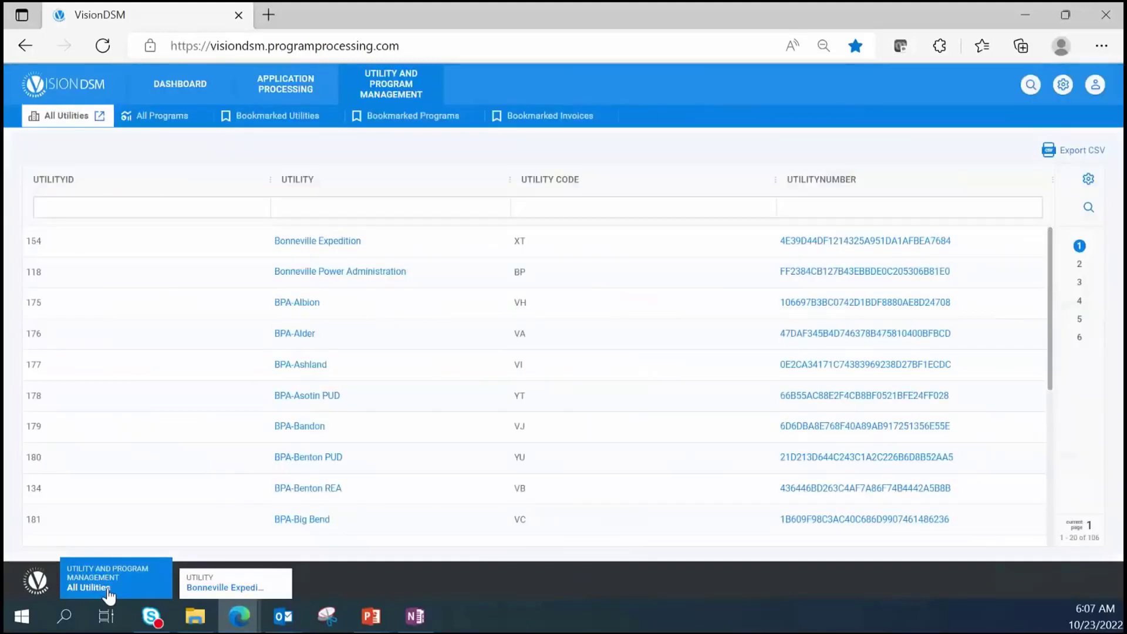
pyautogui.click(172, 88)
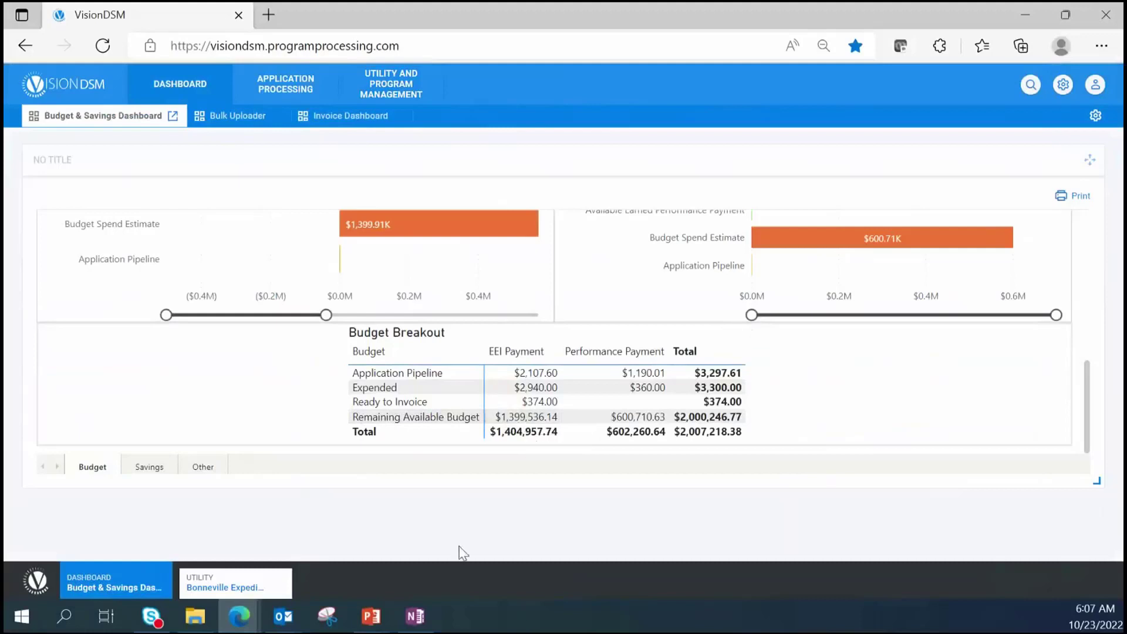
pyautogui.moveTo(238, 597)
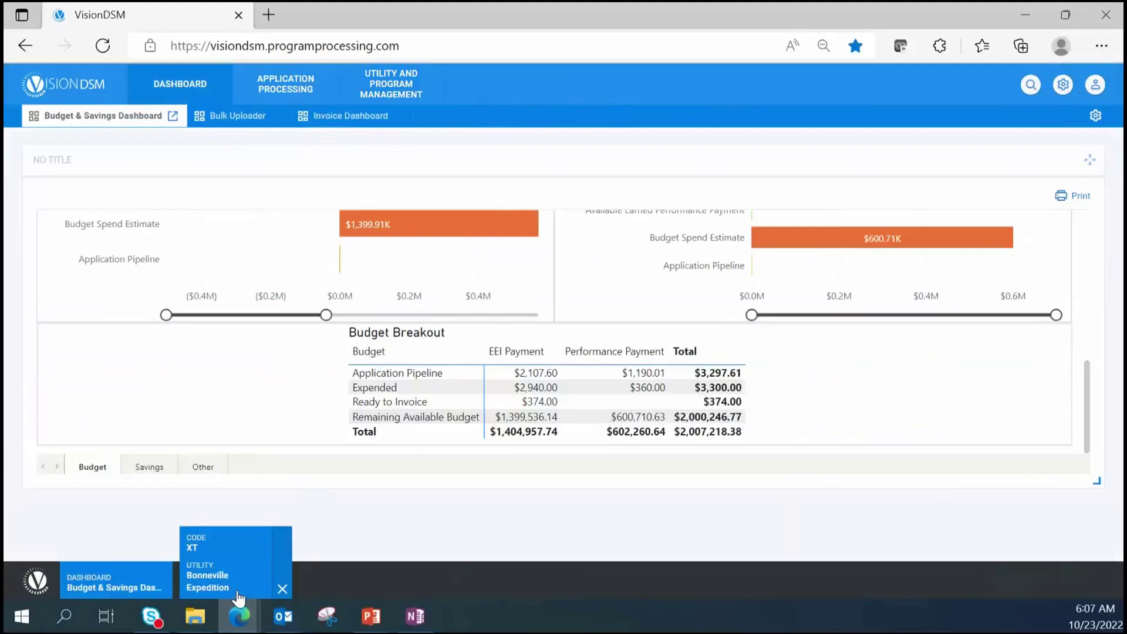
# Return to the Bonneville Expedition payment approvals and approve the two checked payments together.
pyautogui.click(238, 597)
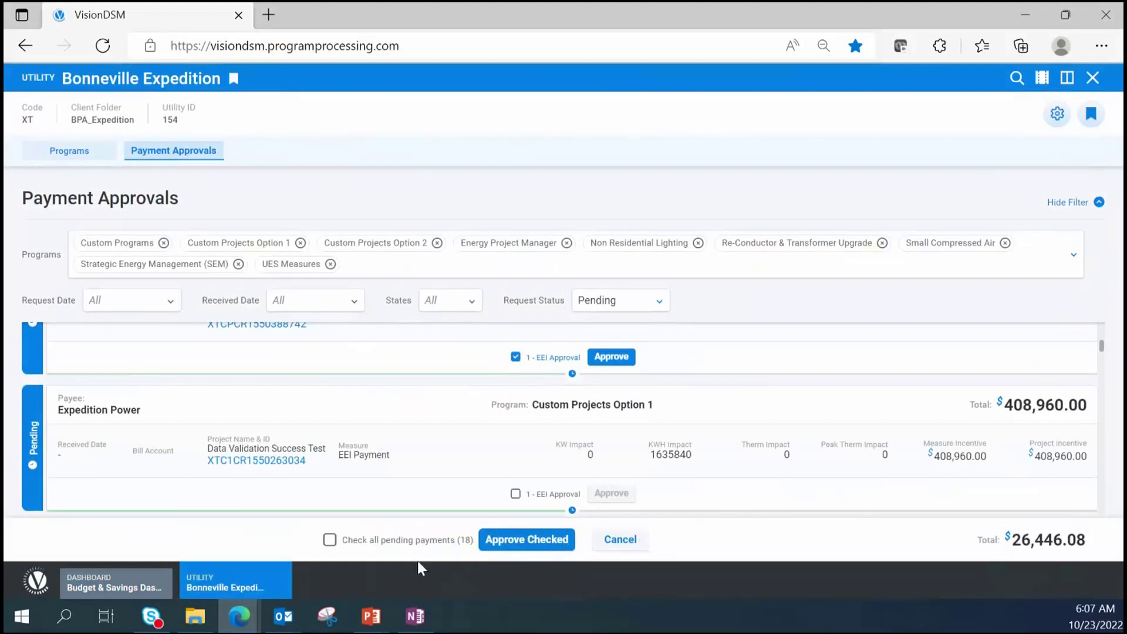
pyautogui.scroll(1, 566, 463)
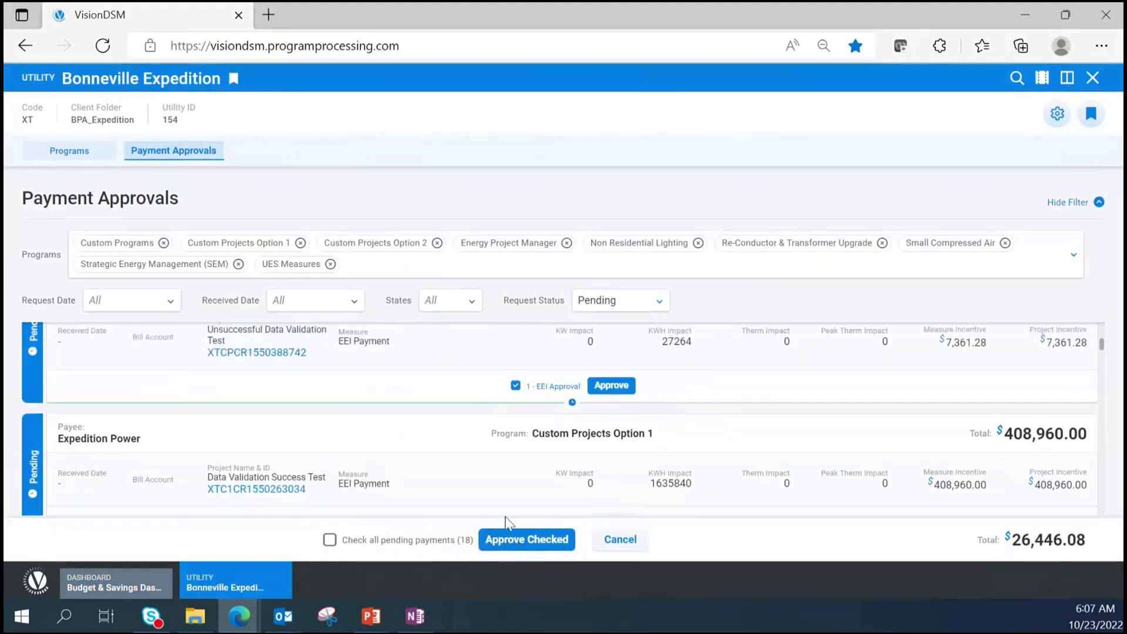
pyautogui.click(553, 543)
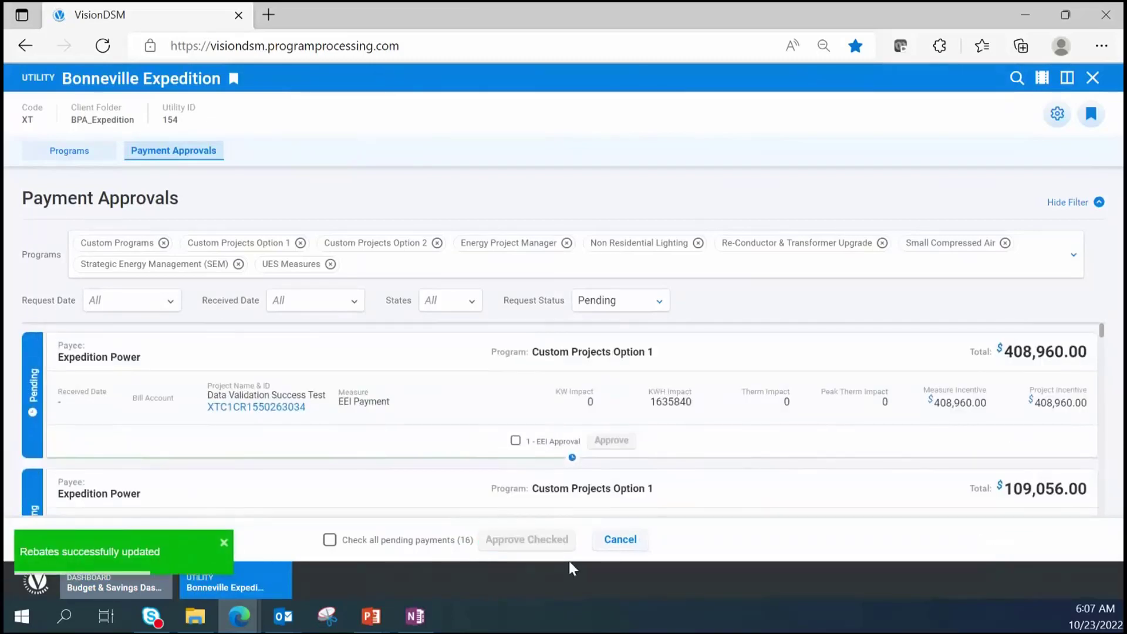